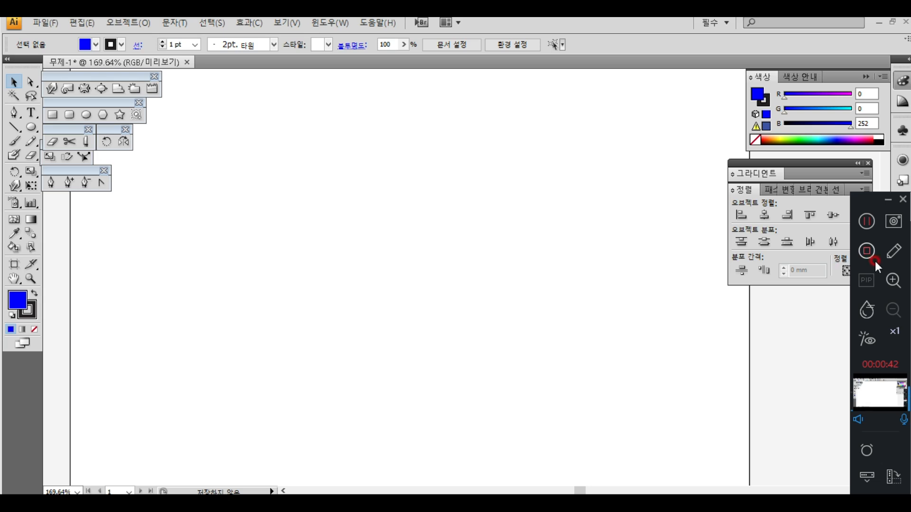
click(892, 252)
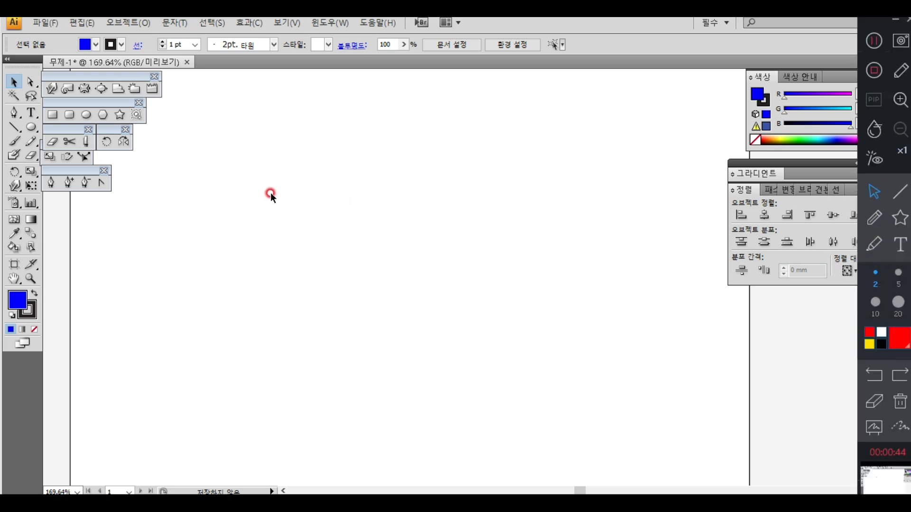
click(872, 221)
mouse_move(246, 191)
mouse_down()
mouse_move(264, 200)
mouse_move(306, 189)
mouse_move(364, 195)
mouse_up()
mouse_move(248, 167)
mouse_down()
mouse_move(315, 159)
mouse_move(311, 165)
mouse_up()
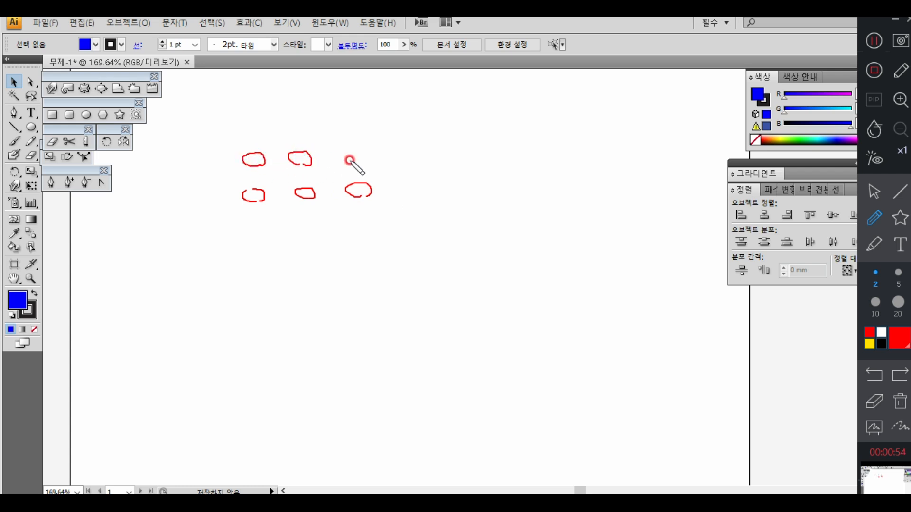
mouse_move(361, 153)
mouse_down()
mouse_move(346, 167)
mouse_move(362, 161)
mouse_up()
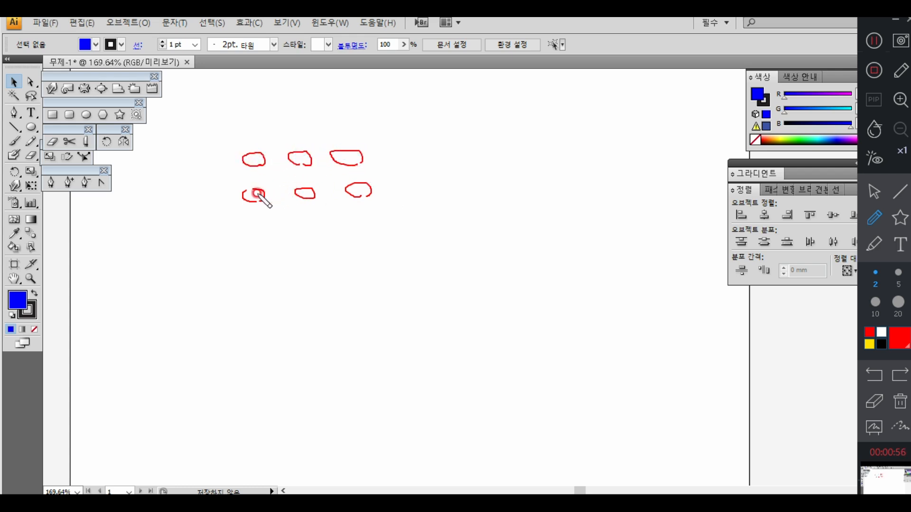
drag(252, 193, 356, 193)
drag(254, 161, 355, 162)
drag(260, 153, 265, 202)
drag(307, 153, 309, 196)
drag(352, 146, 352, 207)
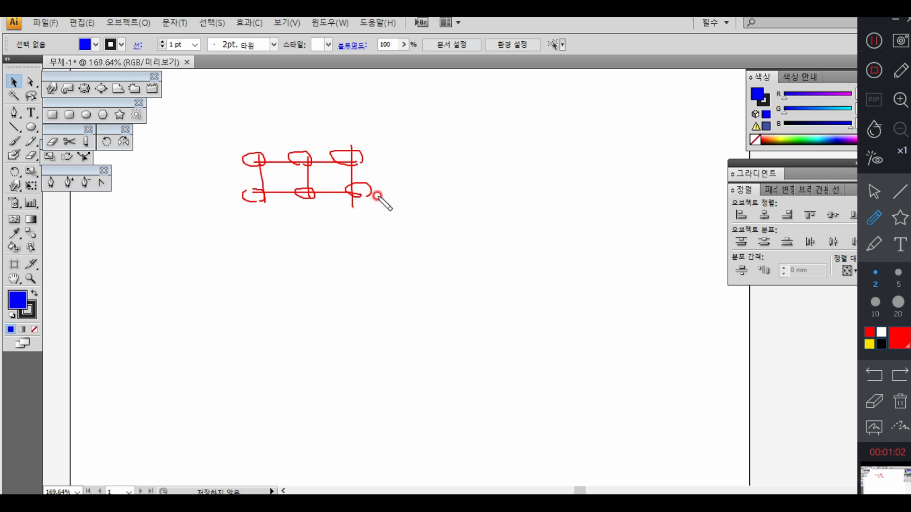
mouse_move(402, 148)
mouse_down()
mouse_move(408, 165)
mouse_move(428, 151)
mouse_move(439, 168)
mouse_move(444, 157)
mouse_up()
drag(443, 146, 441, 173)
mouse_move(450, 145)
mouse_down()
mouse_move(466, 165)
mouse_move(453, 165)
mouse_move(475, 149)
mouse_up()
drag(476, 148, 482, 174)
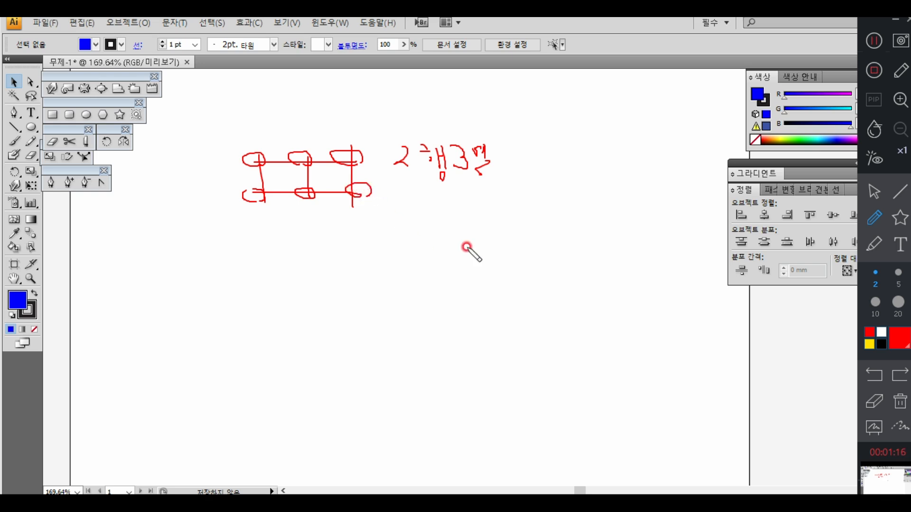
drag(332, 292, 336, 292)
mouse_move(330, 237)
mouse_down()
mouse_move(335, 291)
mouse_move(321, 250)
mouse_move(298, 272)
mouse_move(313, 316)
mouse_move(343, 318)
mouse_move(374, 293)
mouse_move(354, 243)
mouse_up()
mouse_move(300, 261)
mouse_down()
mouse_move(296, 300)
mouse_move(299, 293)
mouse_move(331, 320)
mouse_move(363, 304)
mouse_up()
drag(365, 258, 359, 264)
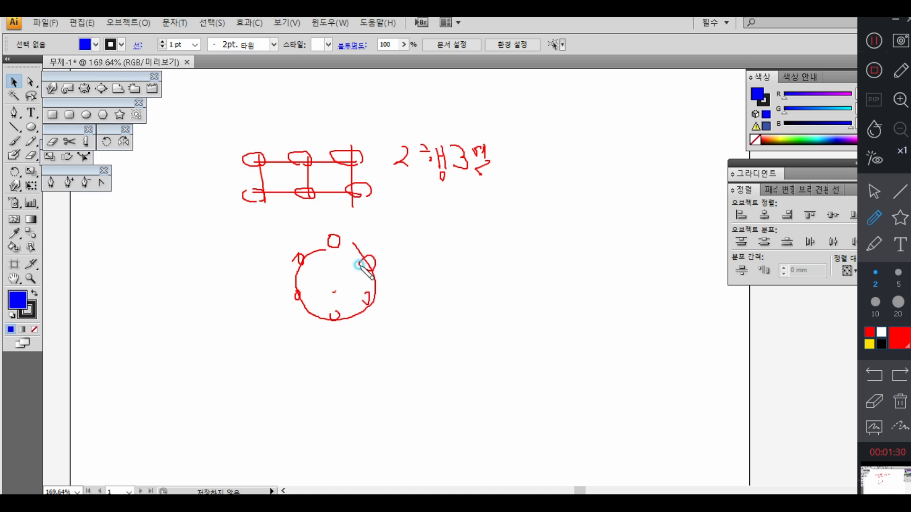
mouse_move(417, 252)
mouse_down()
mouse_move(418, 272)
mouse_move(440, 276)
mouse_up()
mouse_move(441, 256)
mouse_down()
mouse_move(429, 276)
mouse_move(444, 259)
mouse_up()
drag(439, 260, 450, 261)
drag(448, 267, 451, 269)
drag(453, 270, 462, 274)
drag(456, 282, 456, 285)
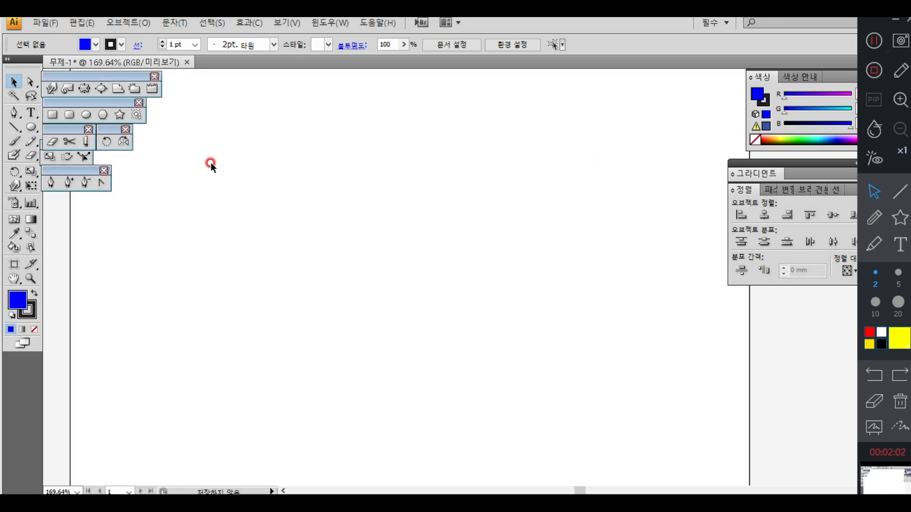
Step: Draw a freehand rectangle about 22 mm wide and 15 mm high, and delete it
click(52, 114)
drag(197, 157, 271, 207)
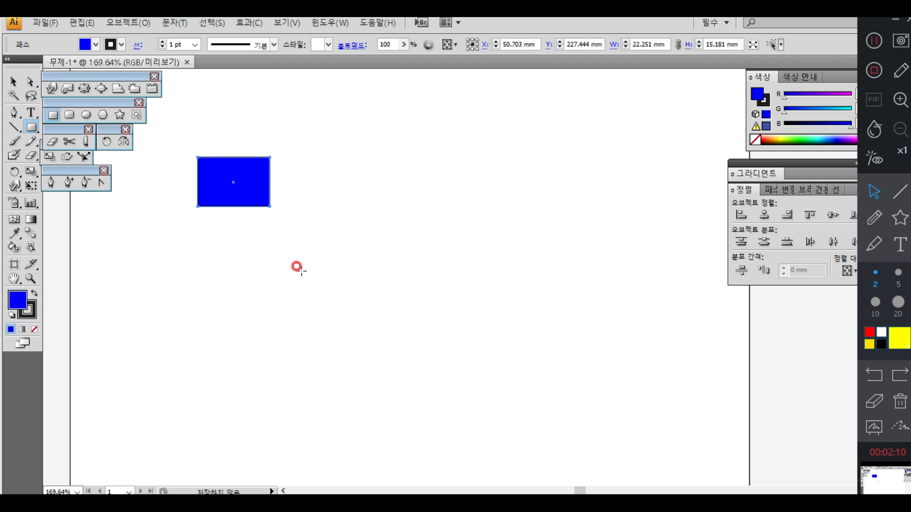
click(14, 82)
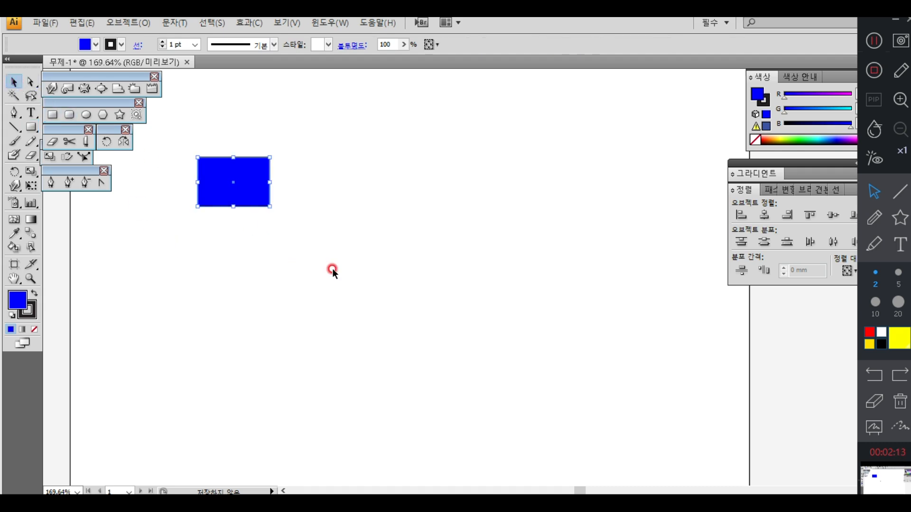
key(Delete)
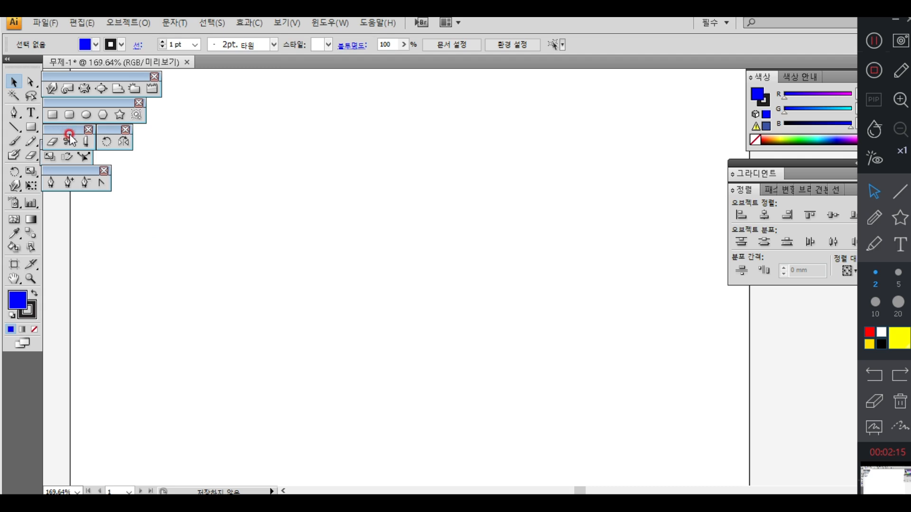
Step: Create a rectangle exactly 5 mm wide and 3 mm high on the empty artboard
click(53, 115)
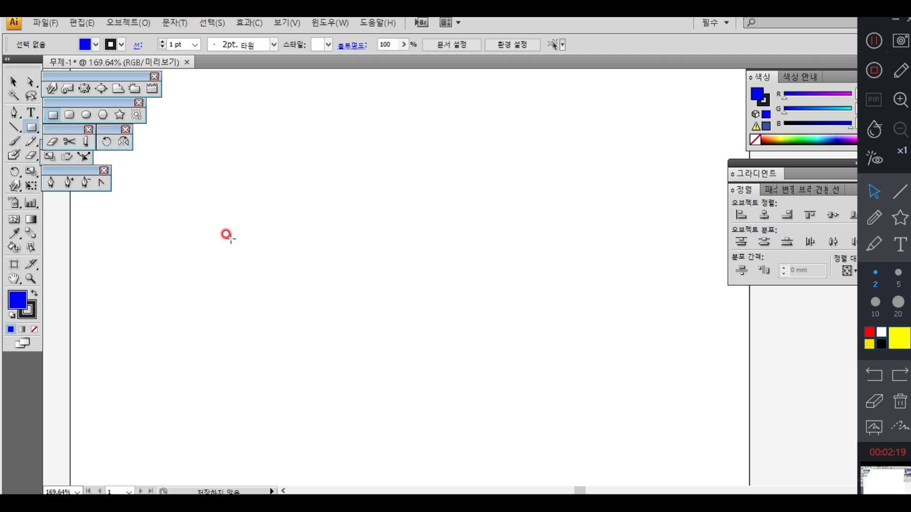
click(205, 215)
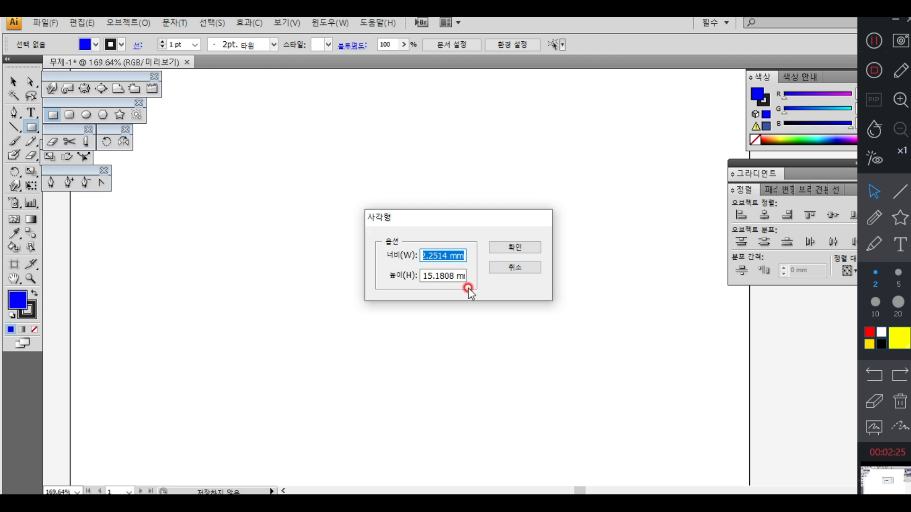
text(5)
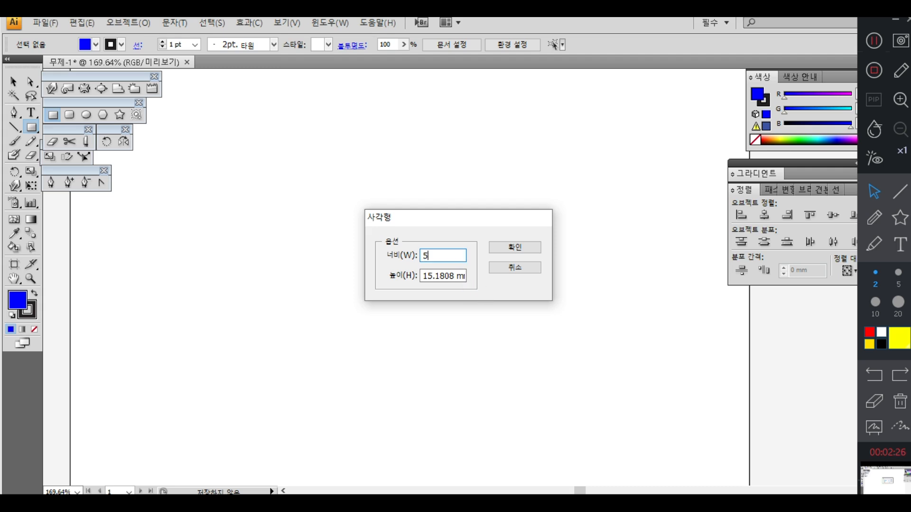
click(458, 283)
text(3)
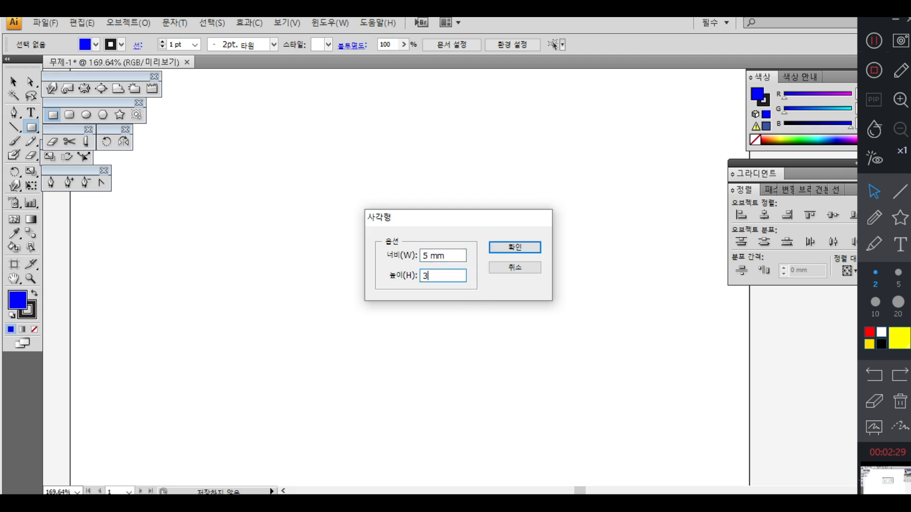
click(496, 248)
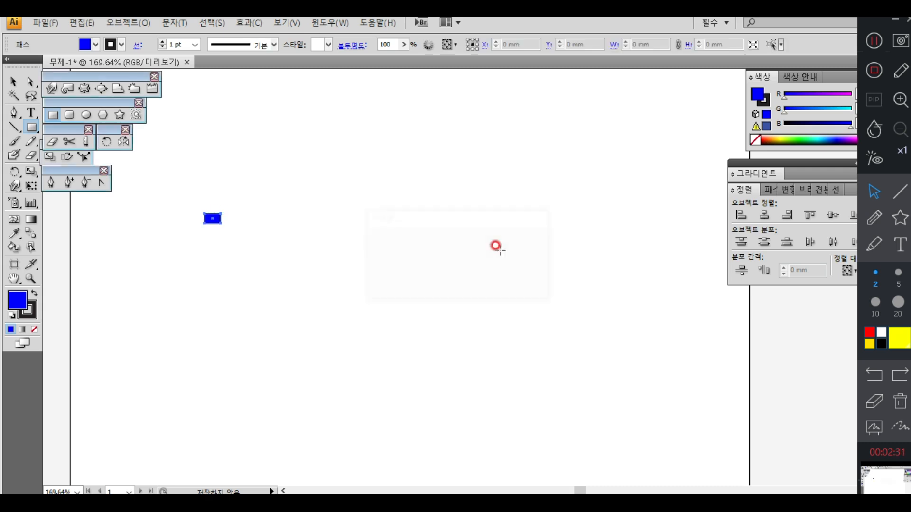
Step: Remove the small blue rectangle's stroke and move it about 10.5 mm left and 4.7 mm down
click(31, 278)
drag(142, 187, 361, 316)
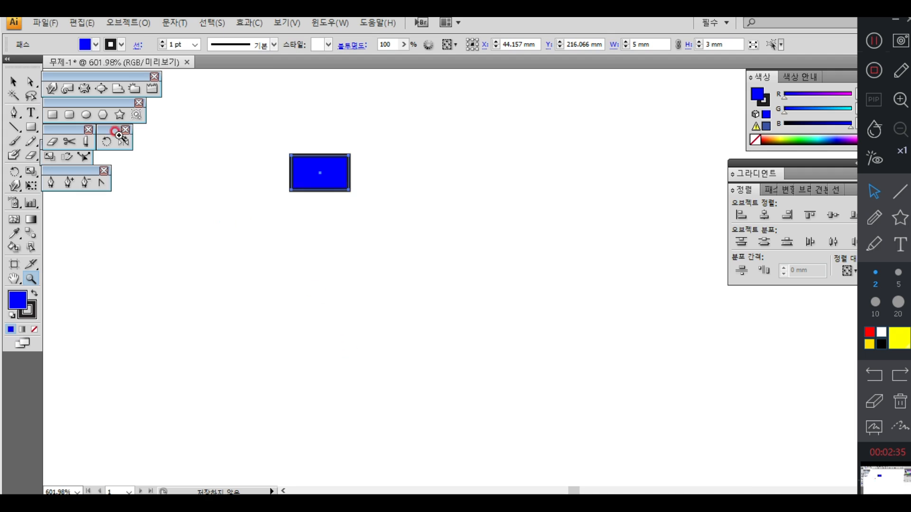
click(13, 82)
click(277, 174)
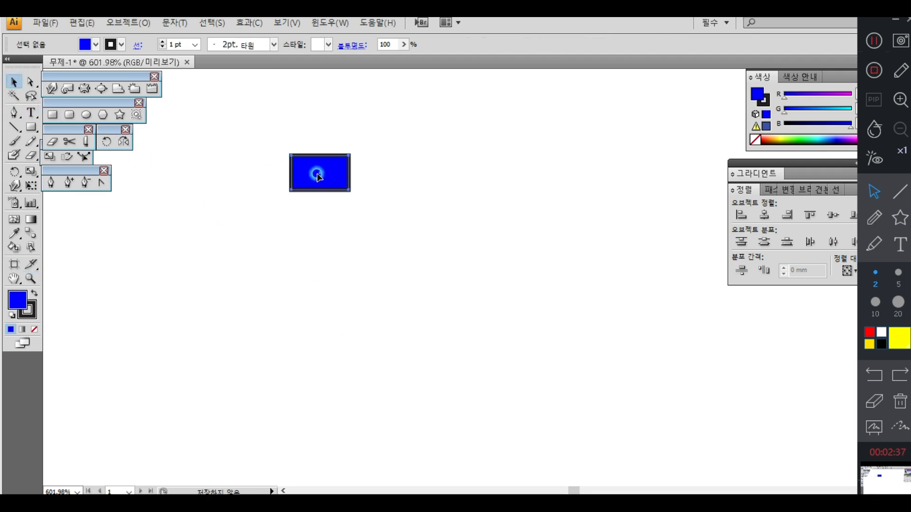
click(315, 175)
click(28, 311)
click(35, 329)
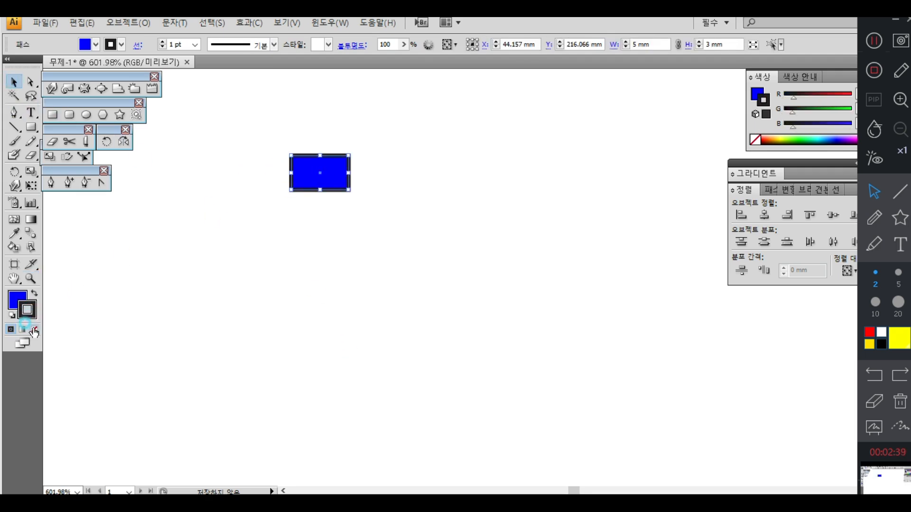
click(285, 254)
mouse_move(315, 182)
mouse_down()
mouse_move(197, 222)
mouse_move(194, 238)
mouse_up()
click(348, 275)
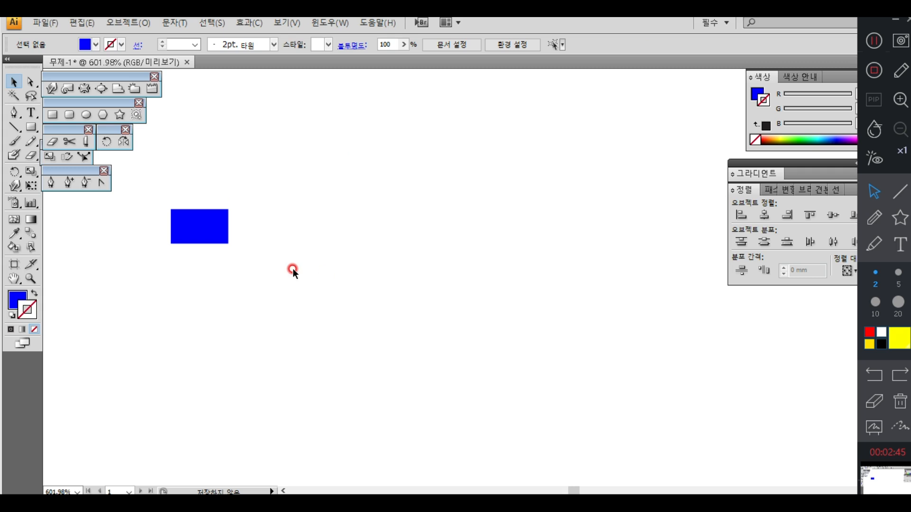
Step: Duplicate the rectangle about 8.4 mm to the right, repeat the copy to five columns, and copy the row upward to three rows
click(203, 230)
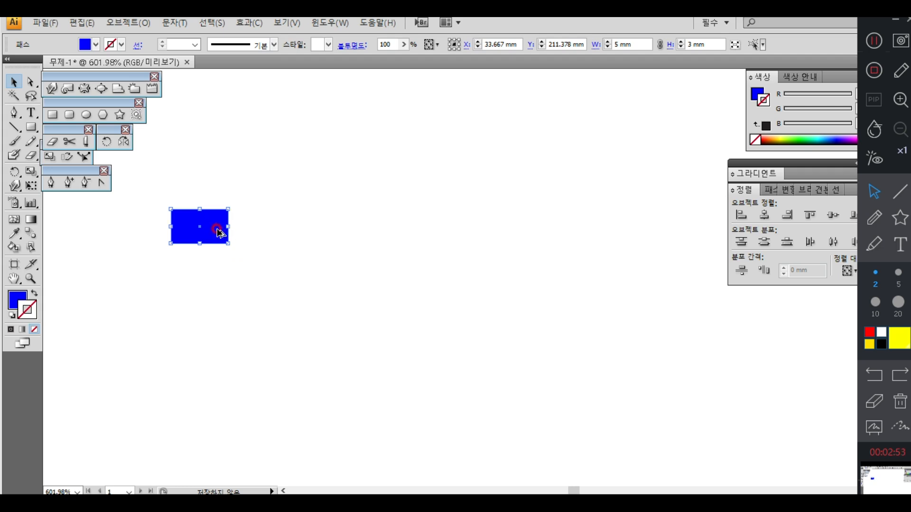
drag(210, 236, 304, 237)
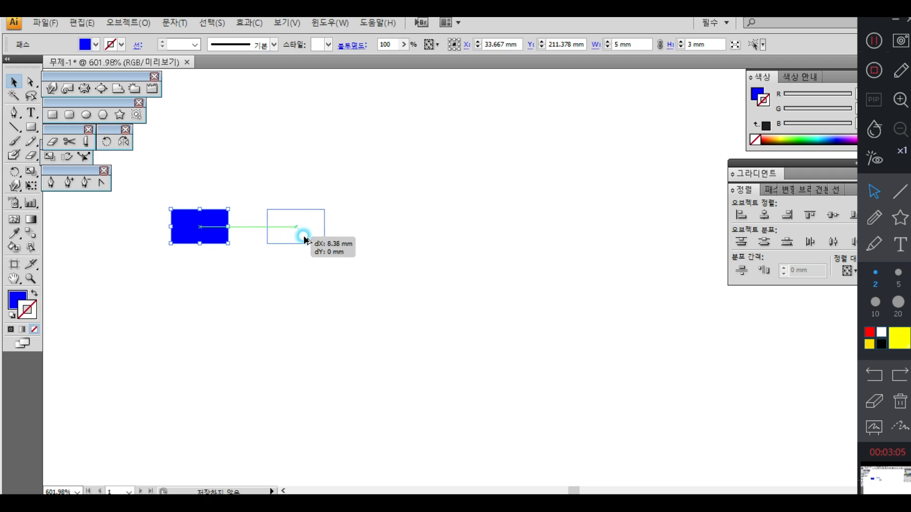
mouse_move(304, 237)
mouse_down()
mouse_move(289, 239)
mouse_move(305, 239)
mouse_up()
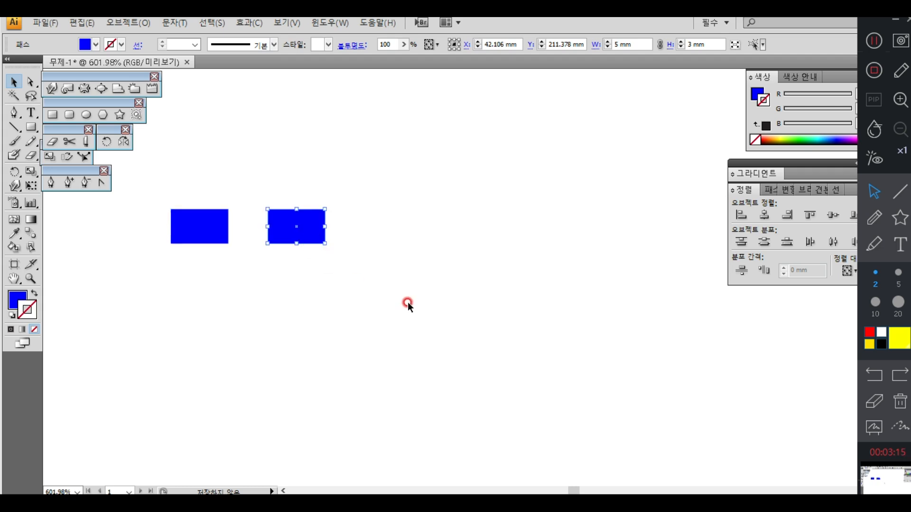
key(ctrl+d)
key(ctrl+d)
key(ctrl+d)
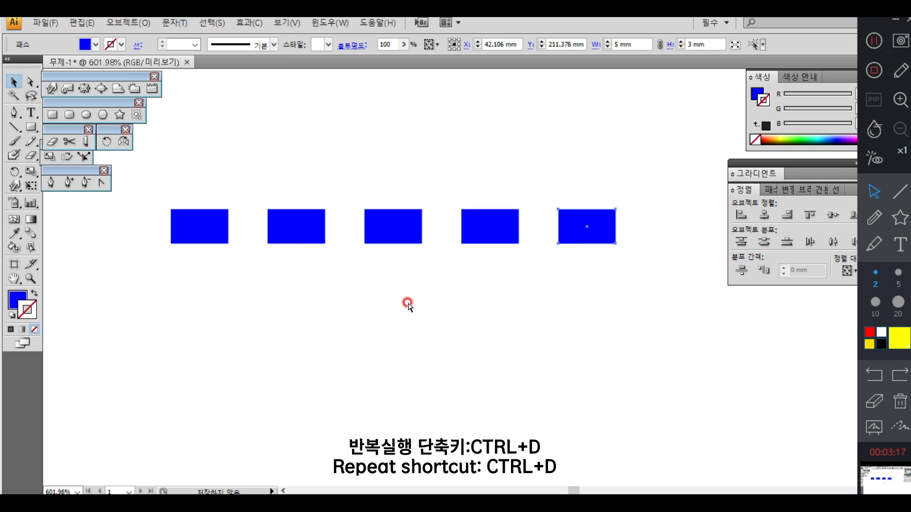
drag(610, 302, 213, 180)
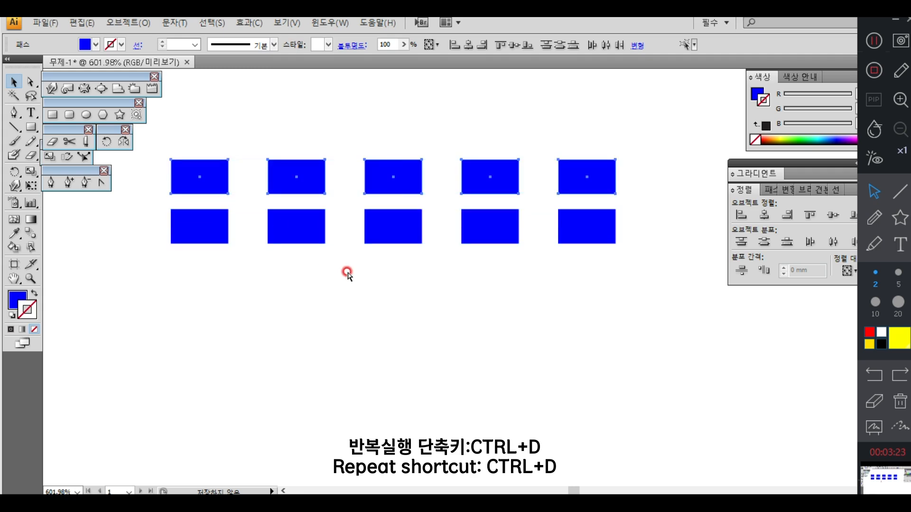
key(ctrl+d)
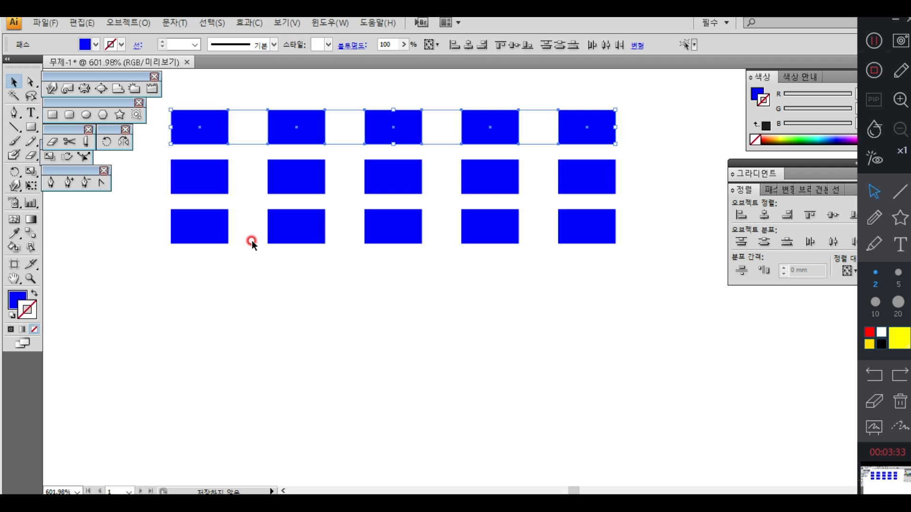
Step: Delete all the duplicated rectangles, keeping only the one at the grid's lower-left corner
drag(657, 284, 202, 176)
key(Delete)
key(Delete)
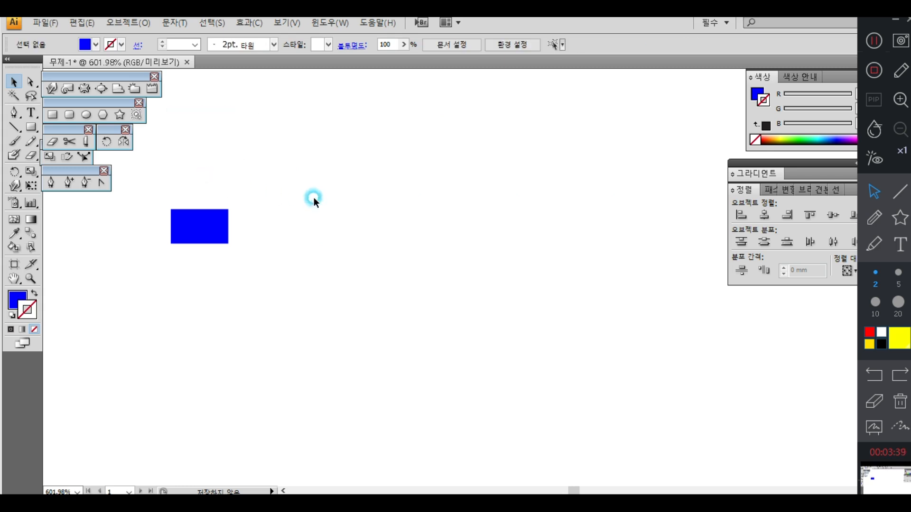
Step: Copy the rectangle using Transform Each with a 10 mm horizontal and 0 mm vertical move, and repeat the transformation twice for a row of four
click(225, 240)
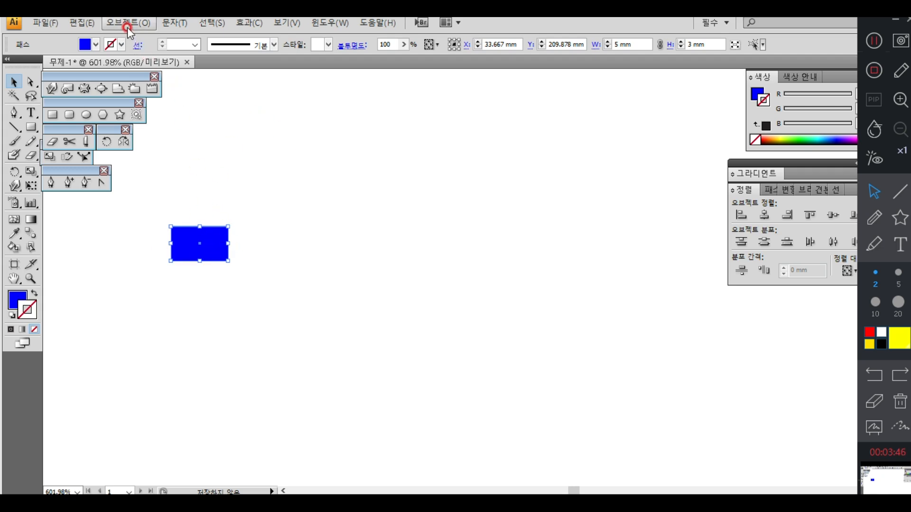
click(128, 23)
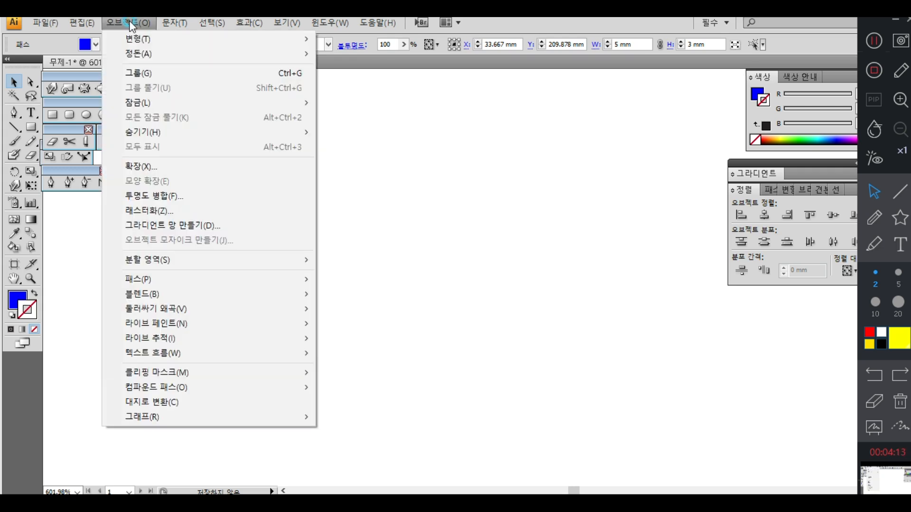
mouse_move(138, 38)
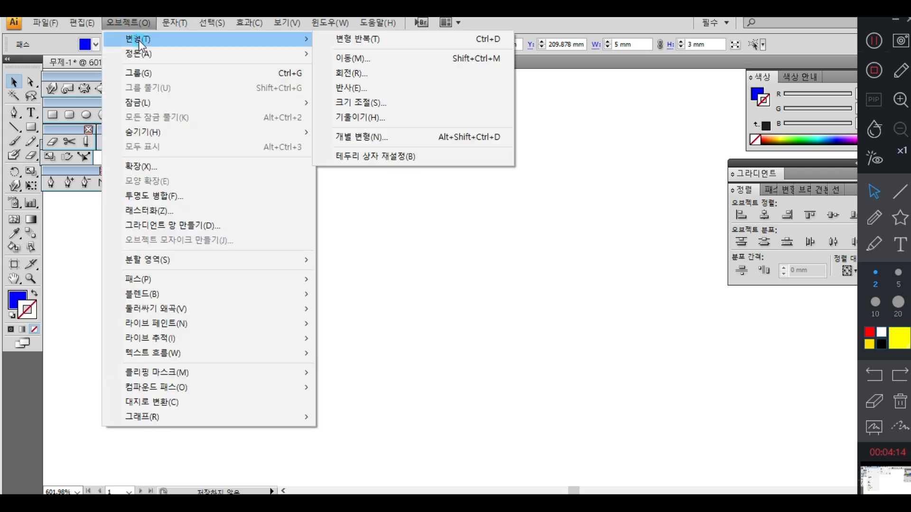
click(382, 138)
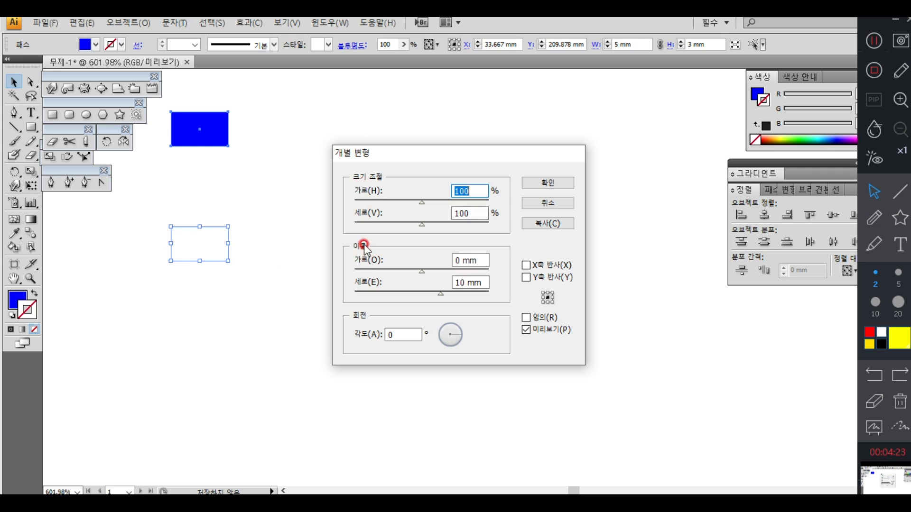
click(477, 285)
text(0)
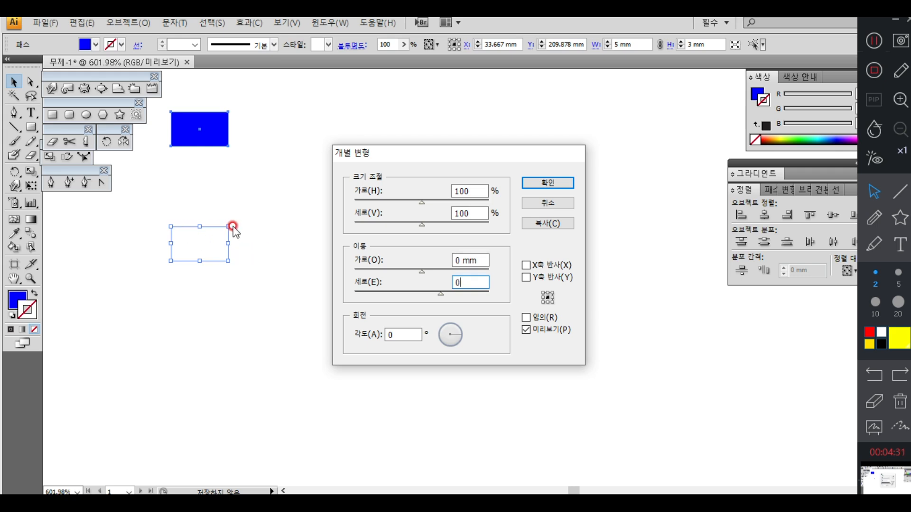
click(453, 260)
text(10)
click(539, 331)
click(538, 330)
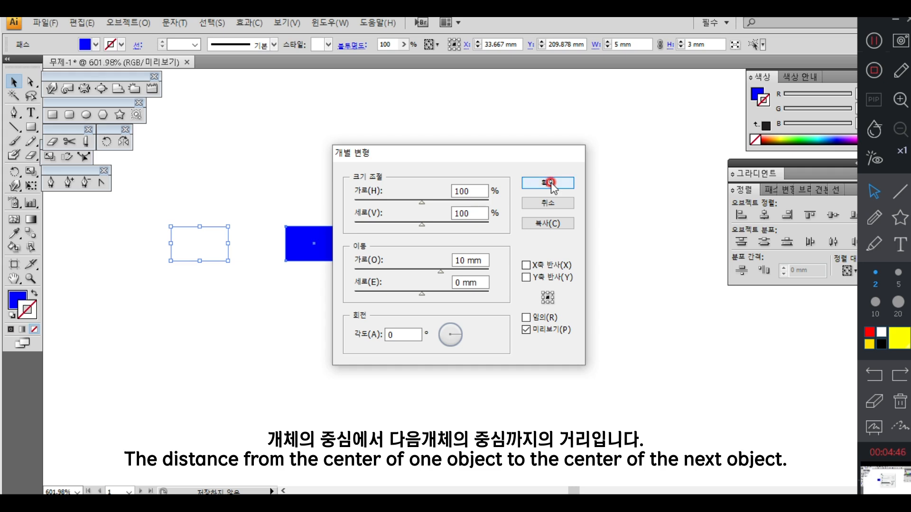
click(547, 226)
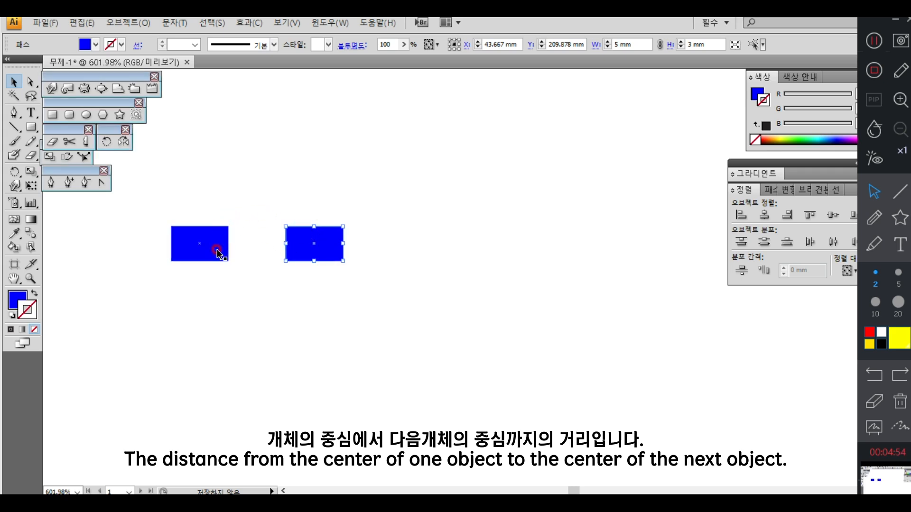
key(ctrl+d)
key(ctrl+d)
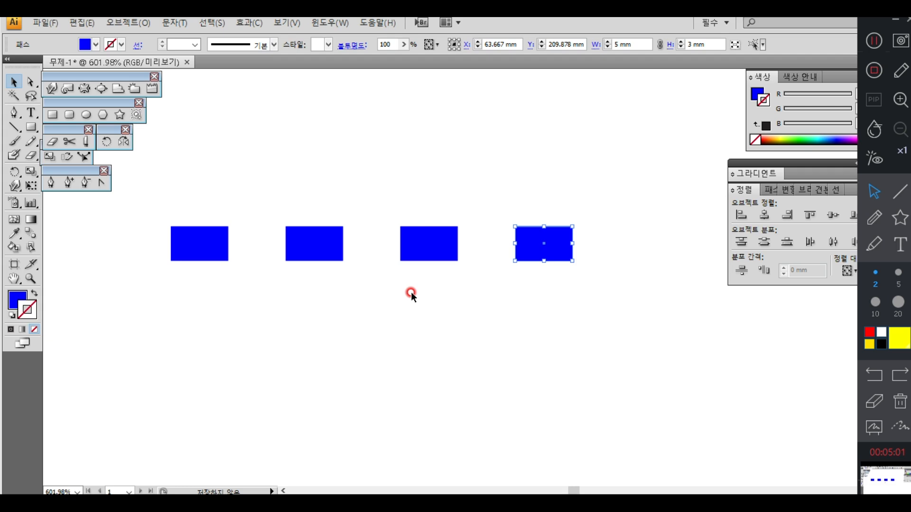
Step: Copy the row of four rectangles using Transform Each with 0 mm horizontal and 5 mm vertical moves, and repeat the transformation twice for four rows
drag(579, 299, 184, 229)
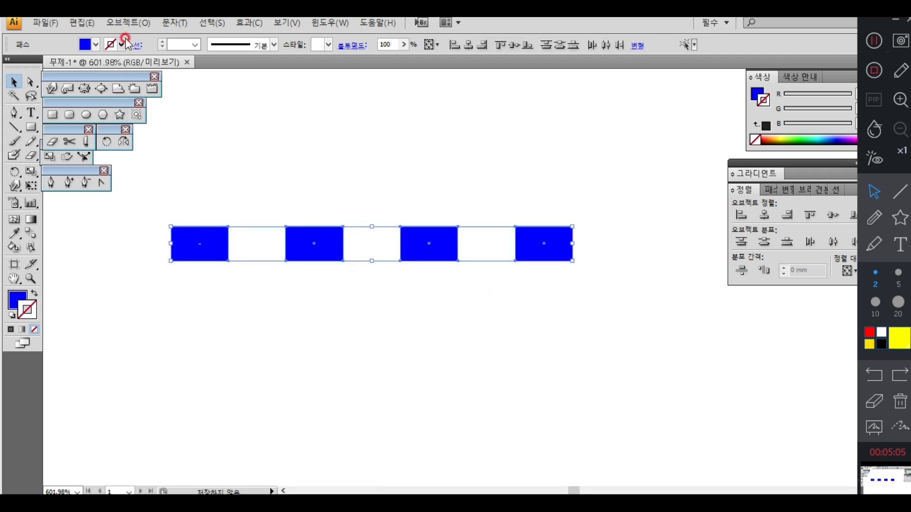
click(128, 24)
mouse_move(139, 40)
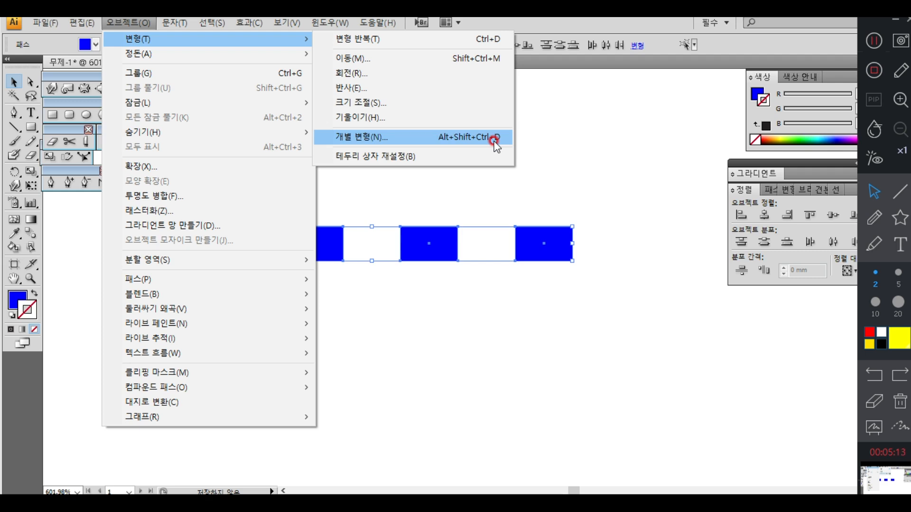
click(571, 138)
drag(604, 156, 189, 357)
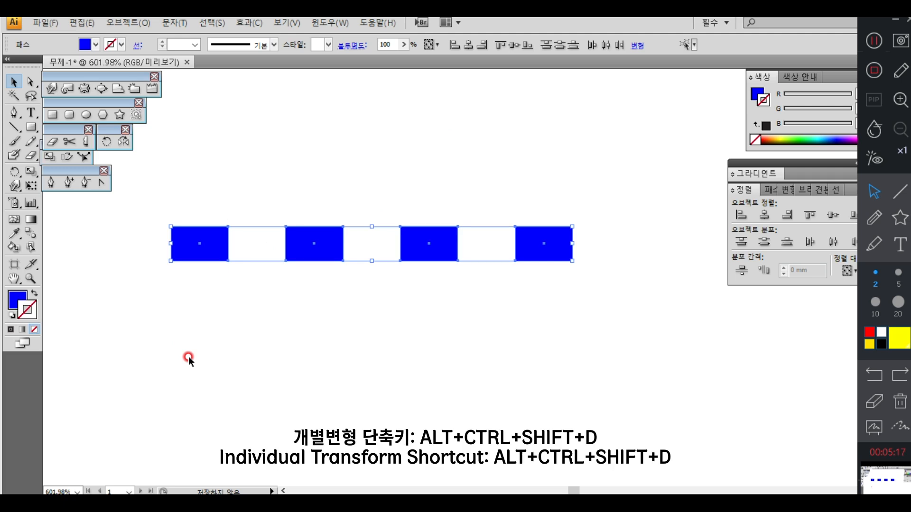
key(ctrl+alt+shift+d)
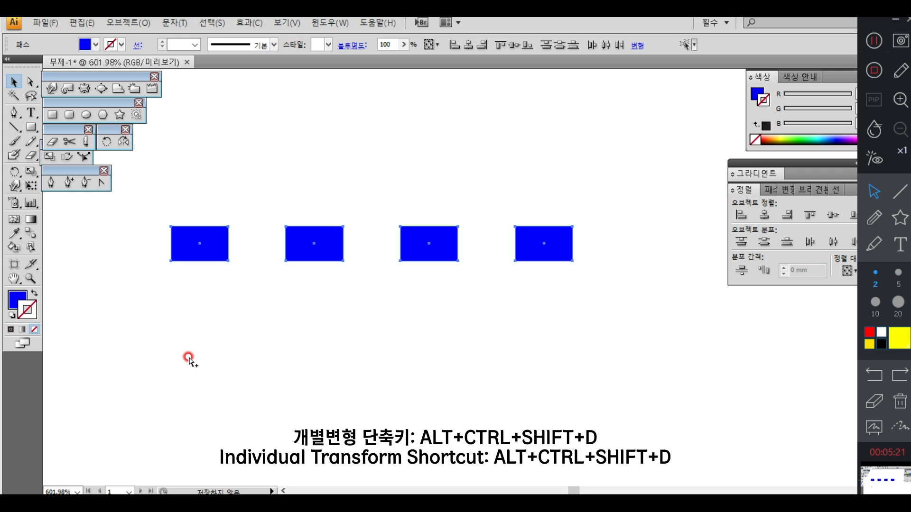
key(ctrl+alt+shift+d)
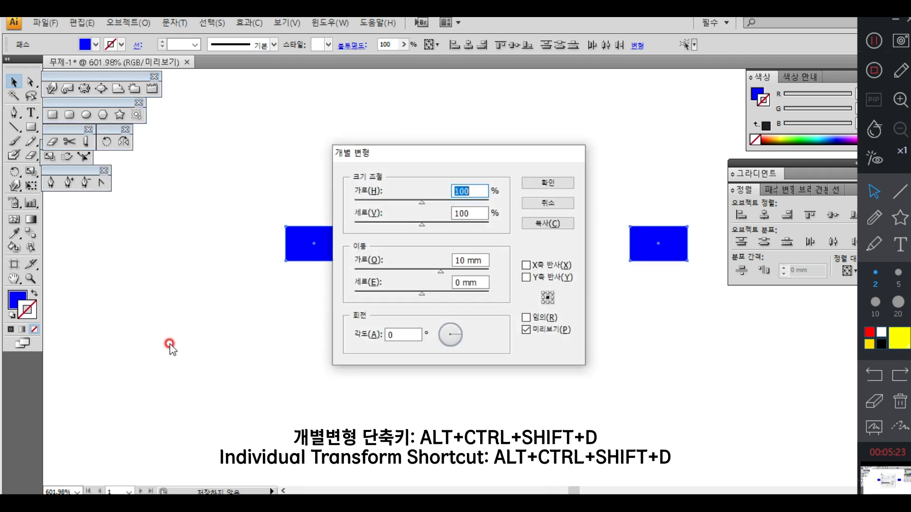
drag(476, 256, 390, 262)
text(0)
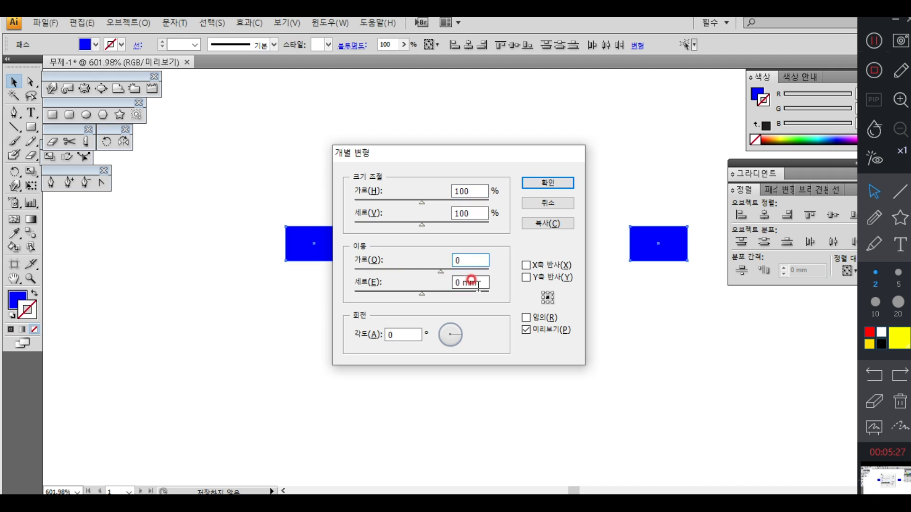
drag(468, 283, 366, 266)
text(5)
click(526, 331)
click(526, 331)
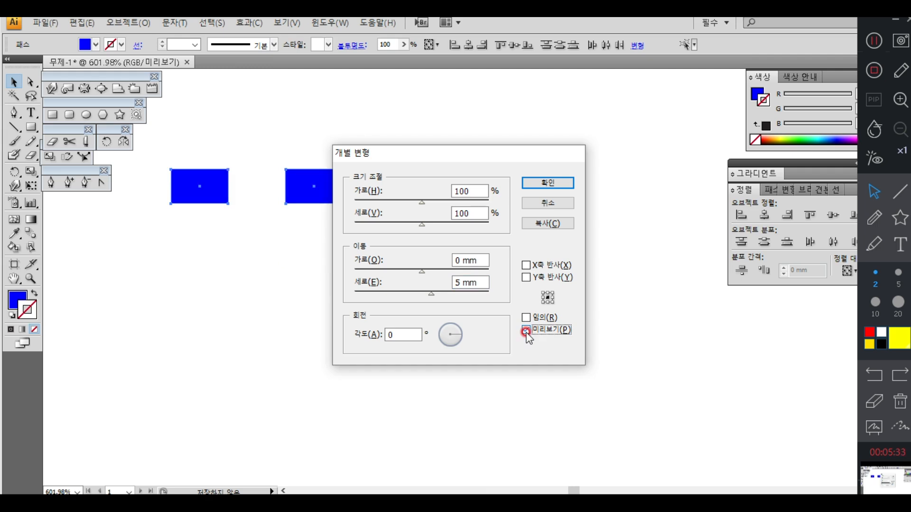
click(533, 224)
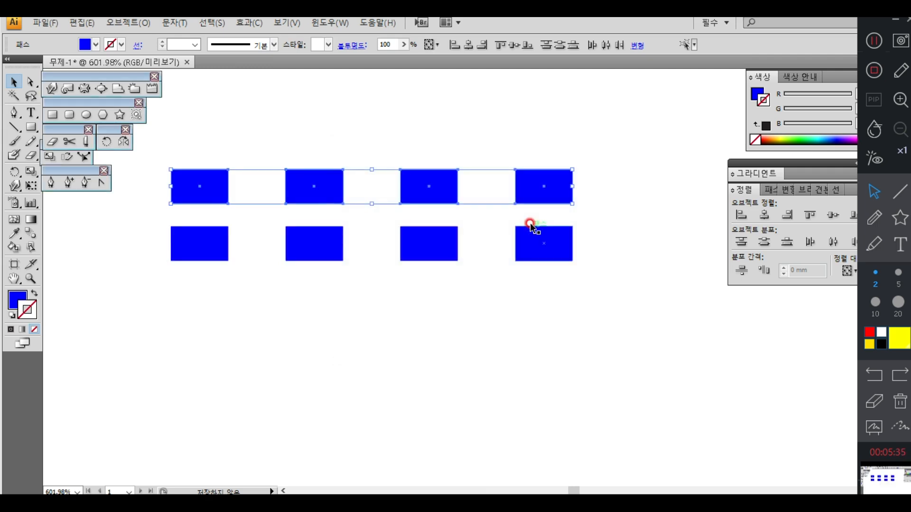
key(ctrl+d)
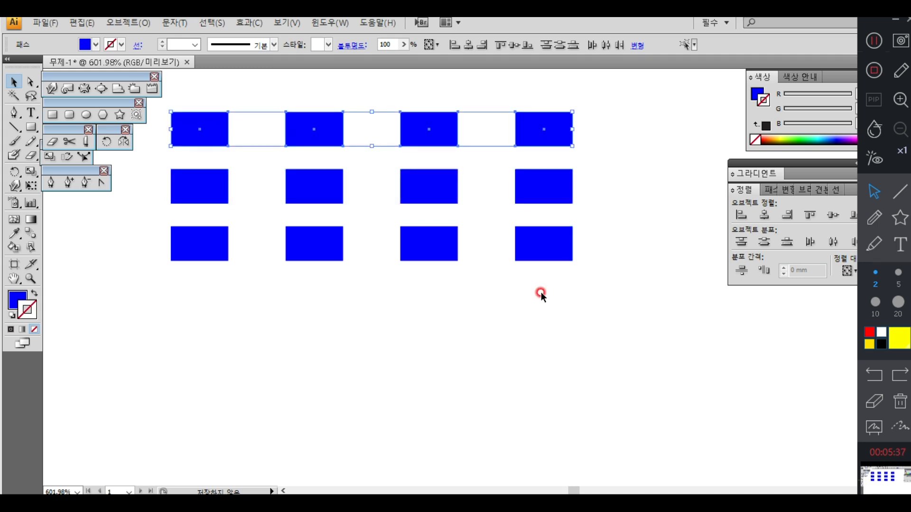
key(ctrl+d)
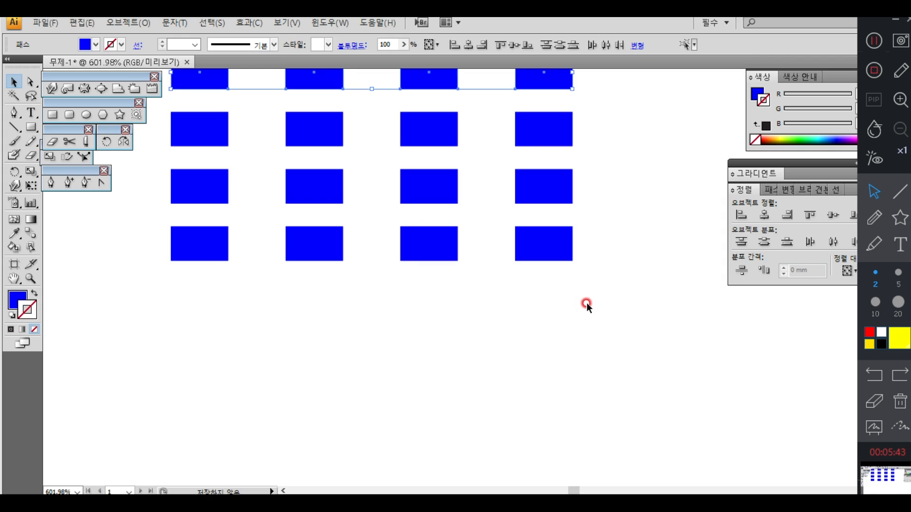
Step: Delete all the rectangles in the four-by-four grid to clear the artboard
drag(616, 309, 197, 83)
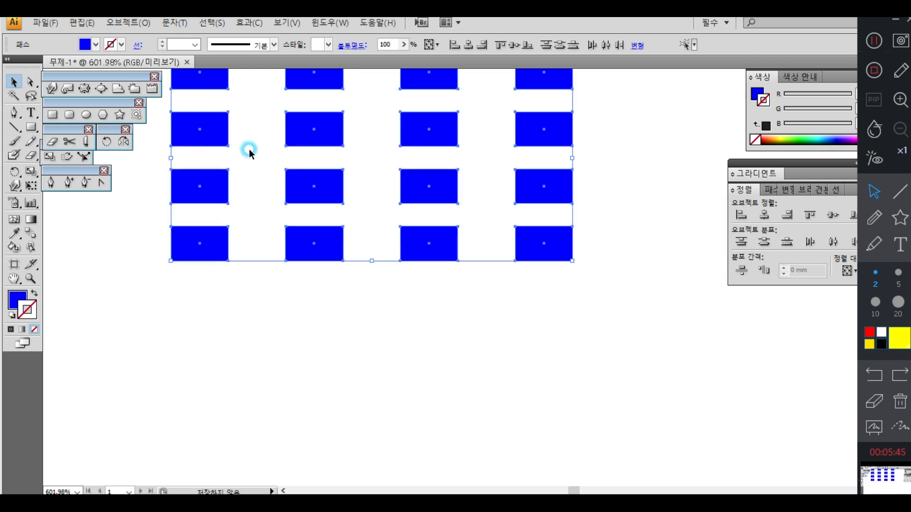
key(Delete)
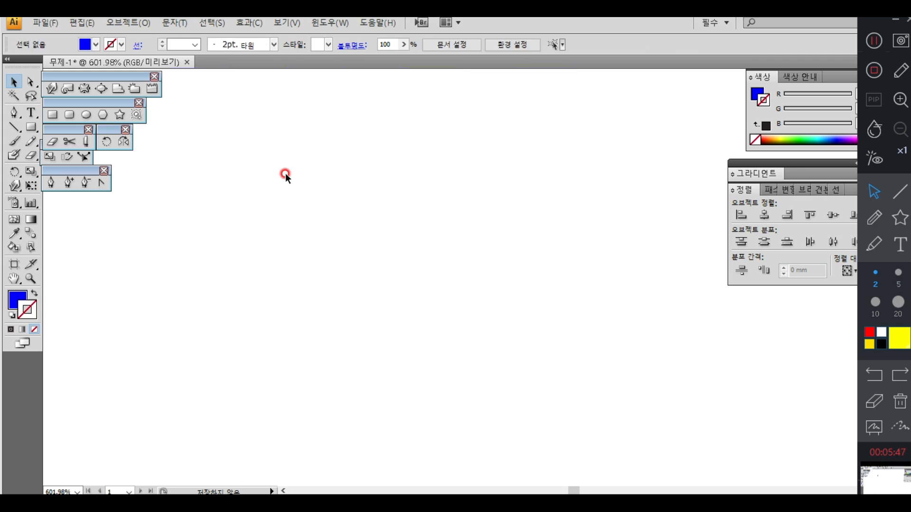
Step: Show the rulers and add a horizontal guide at about Y 206 mm and a vertical guide at about X 47 mm
click(87, 115)
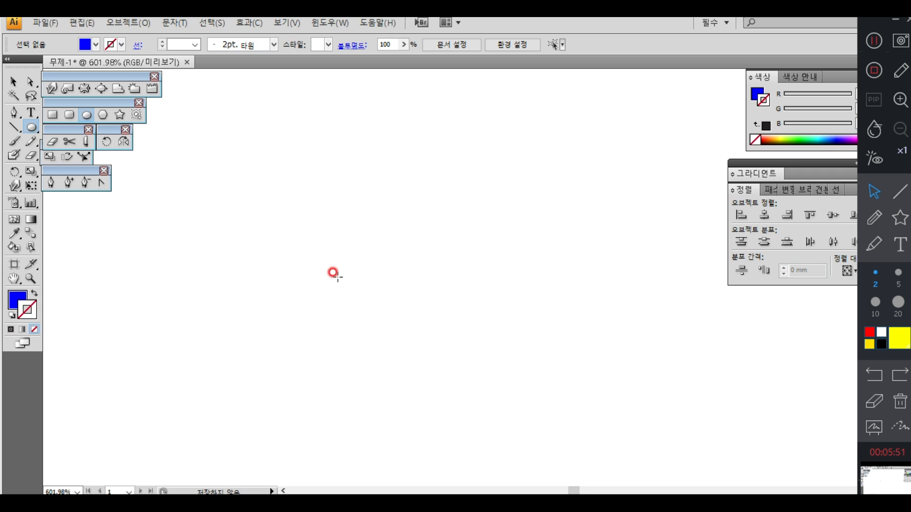
click(282, 23)
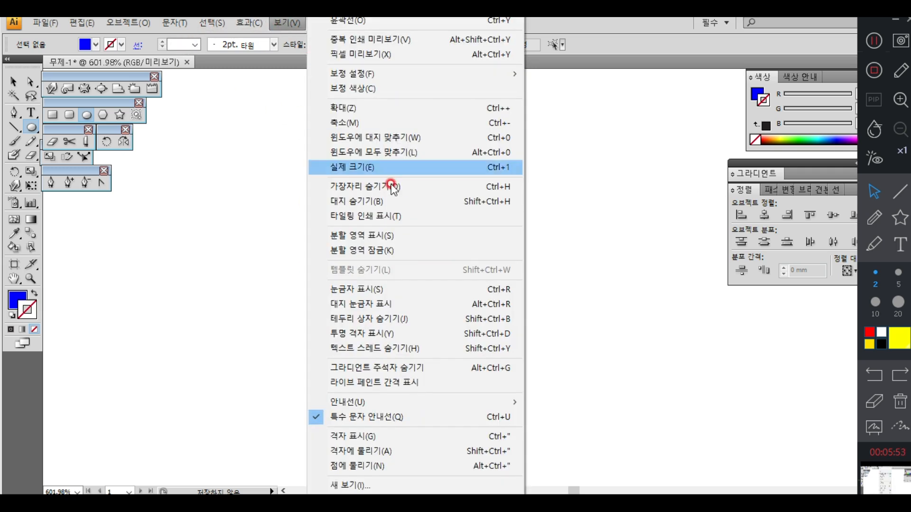
click(386, 289)
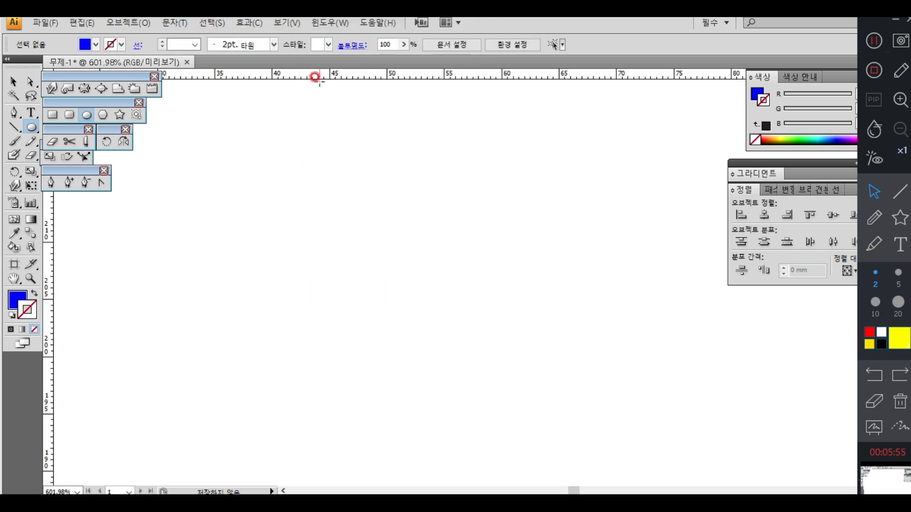
drag(318, 73, 337, 289)
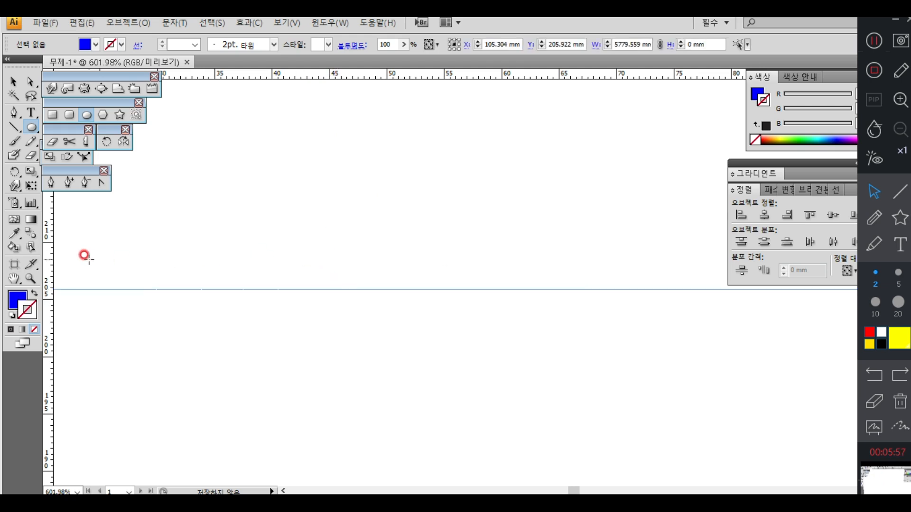
drag(50, 247, 358, 254)
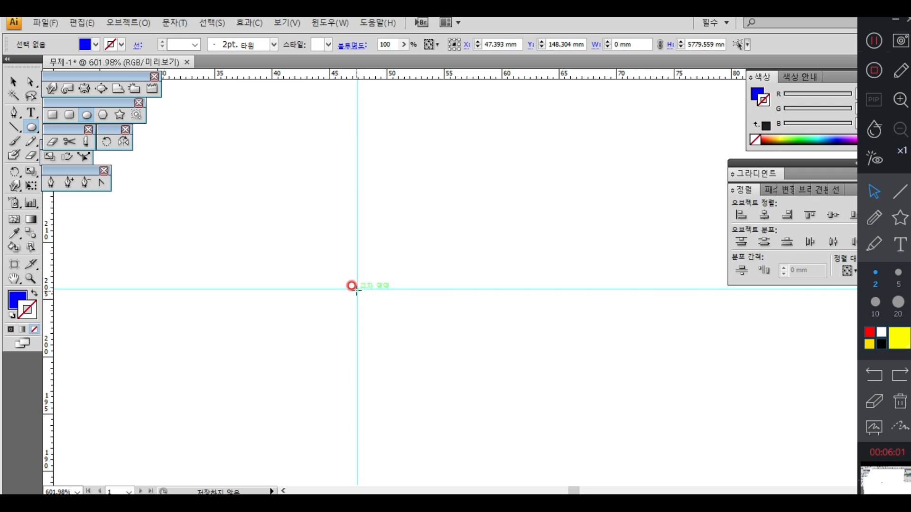
Step: Draw a circle about 5.3 mm wide centred on the guide intersection and a circle about 2.3 mm wide above it on the vertical guide
drag(356, 289, 388, 319)
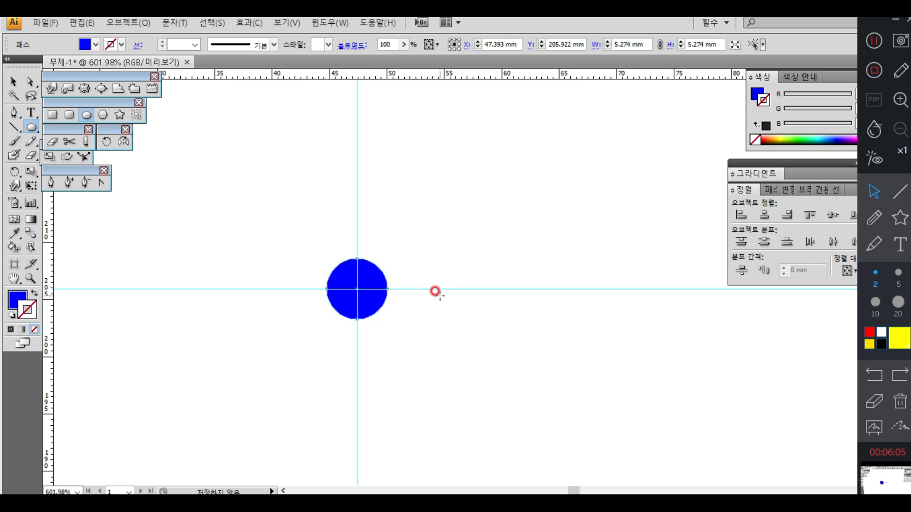
drag(357, 192, 371, 205)
click(13, 82)
click(212, 220)
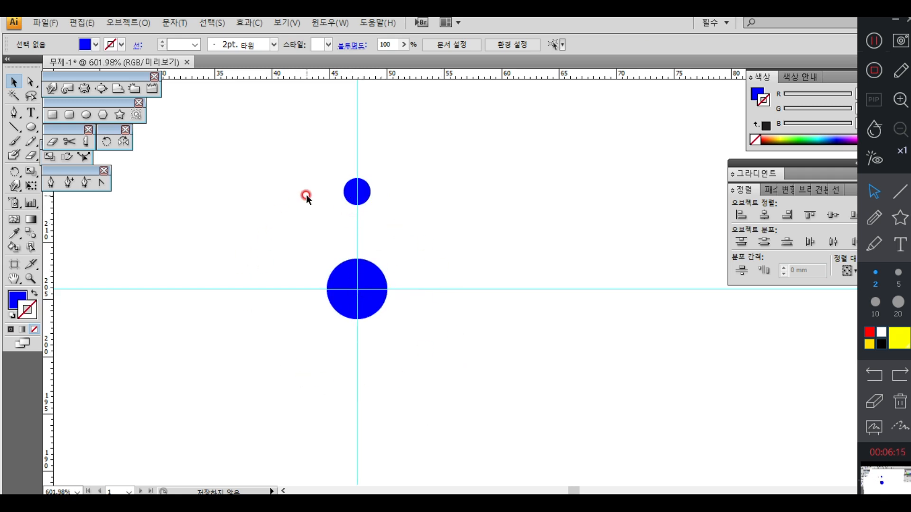
Step: Rotate a copy of the small circle freehand counterclockwise around the guide intersection, and repeat the copy eight times around the large circle
click(347, 194)
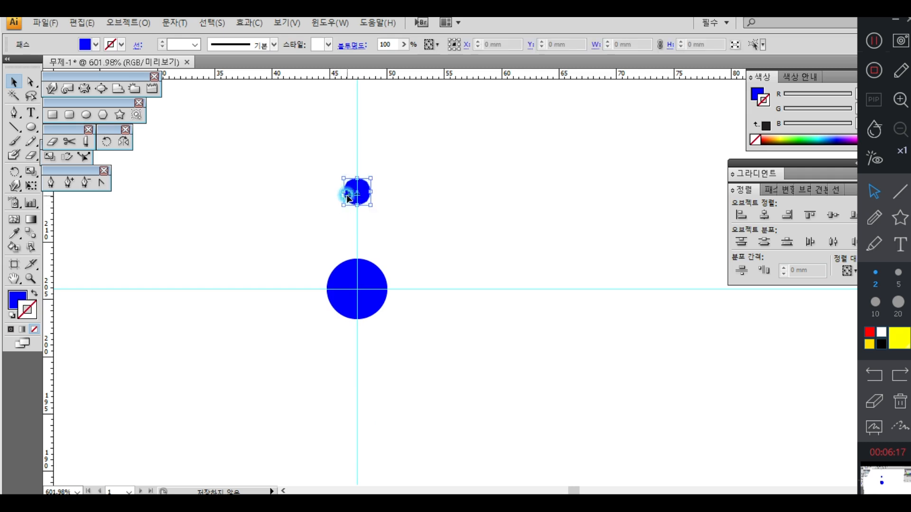
click(107, 142)
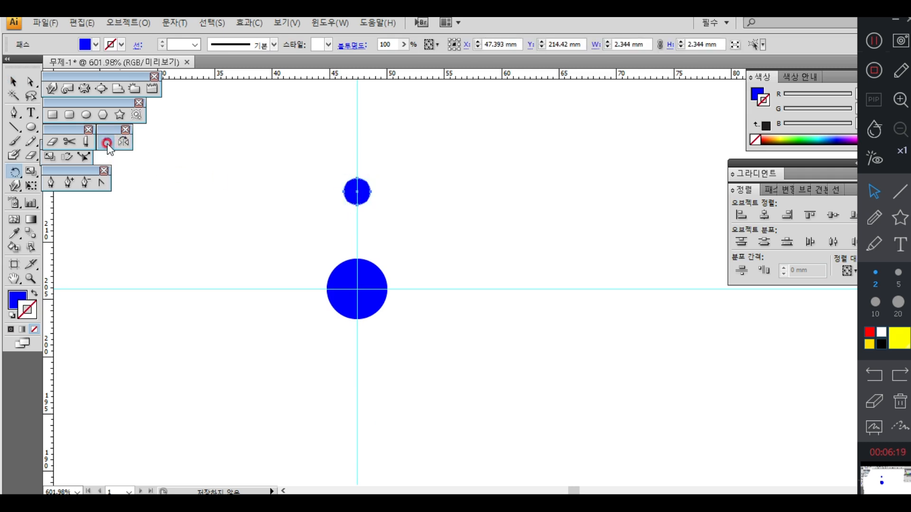
click(358, 289)
click(349, 194)
drag(350, 197, 297, 219)
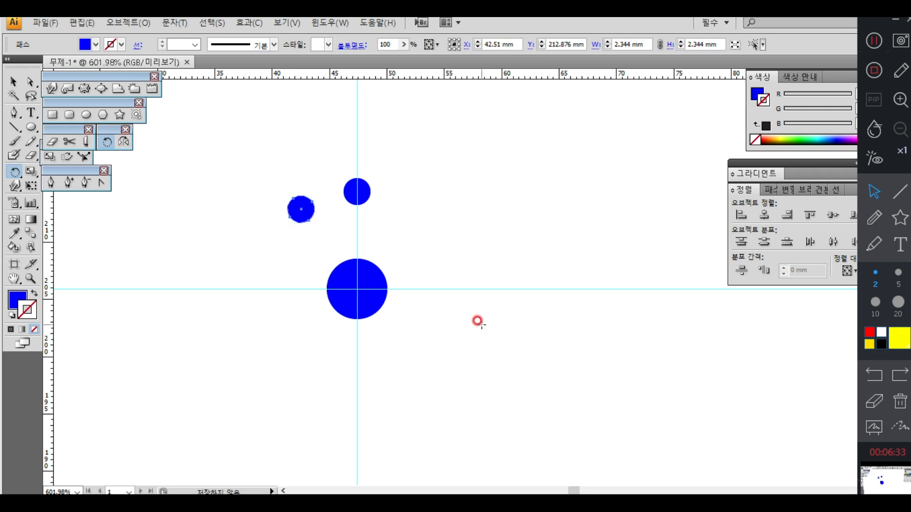
key(ctrl+d)
key(ctrl+d)
key(ctrl+d)
key(ctrl+d)
key(ctrl+d)
key(ctrl+d)
key(ctrl+d)
key(ctrl+d)
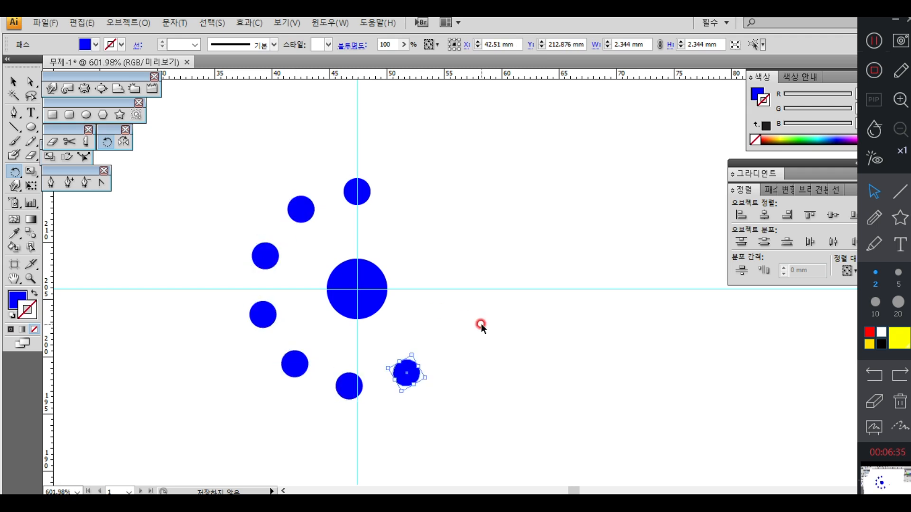
key(ctrl+d)
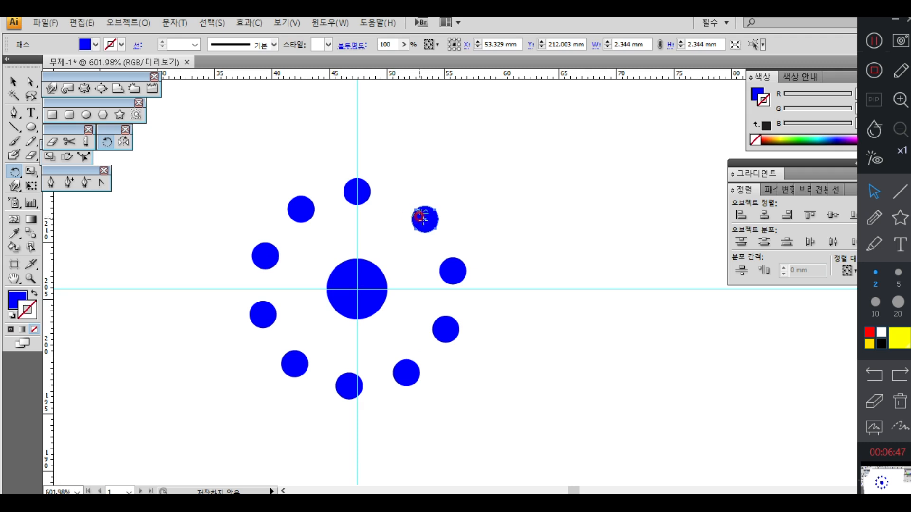
Step: Undo all the freehand rotated copies, keeping only the original small circle and the large circle, and clear the selection
key(ctrl+z)
key(ctrl+z)
key(ctrl+z)
key(ctrl+z)
key(ctrl+z)
key(ctrl+z)
key(ctrl+z)
key(ctrl+z)
key(ctrl+z)
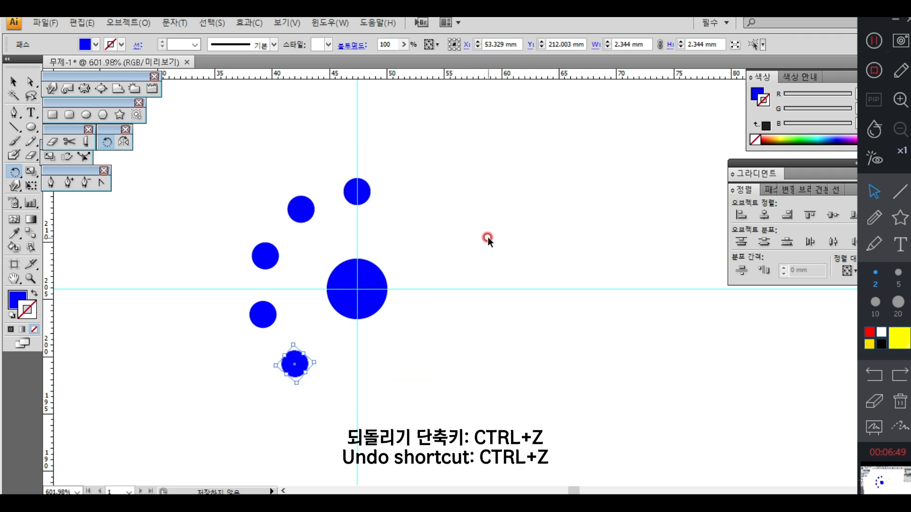
key(v)
click(431, 231)
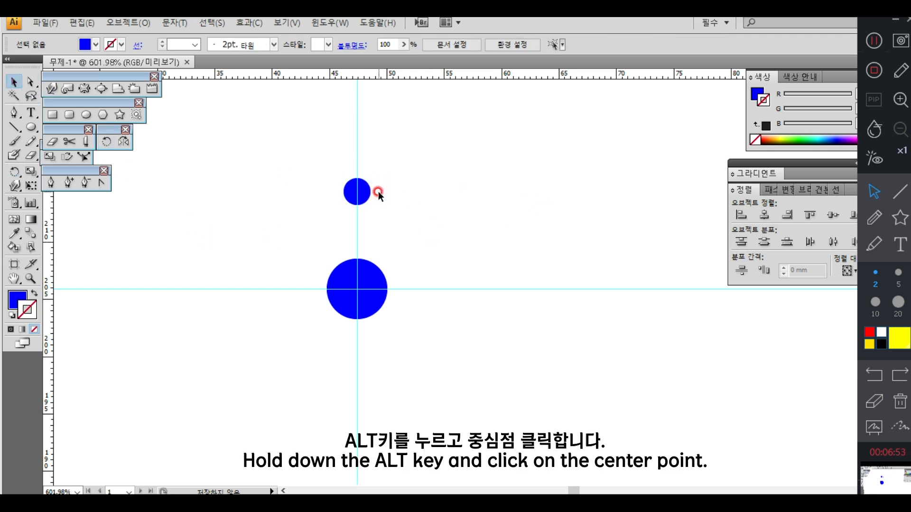
Step: Copy the small circle rotated 45° around the large circle's centre, and repeat the rotation six times for a ring of eight circles
click(360, 191)
click(107, 143)
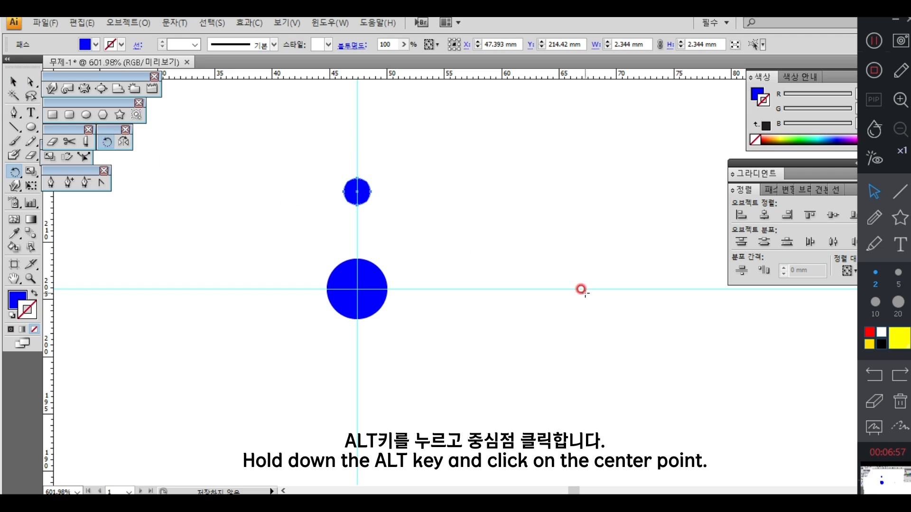
alt+click(356, 289)
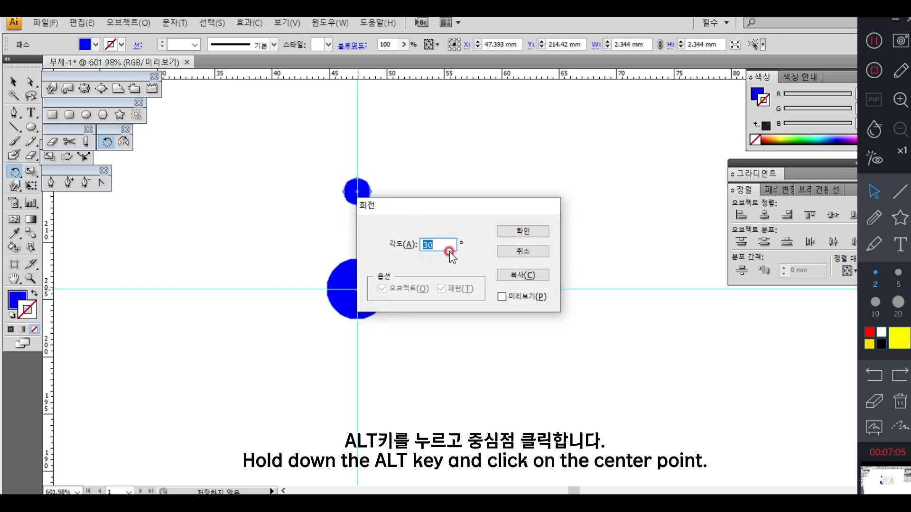
text(45)
click(506, 296)
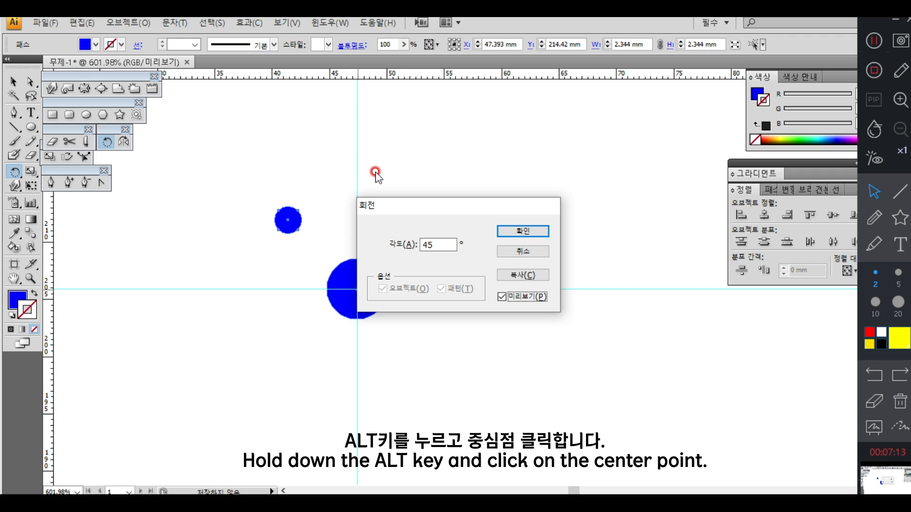
click(511, 273)
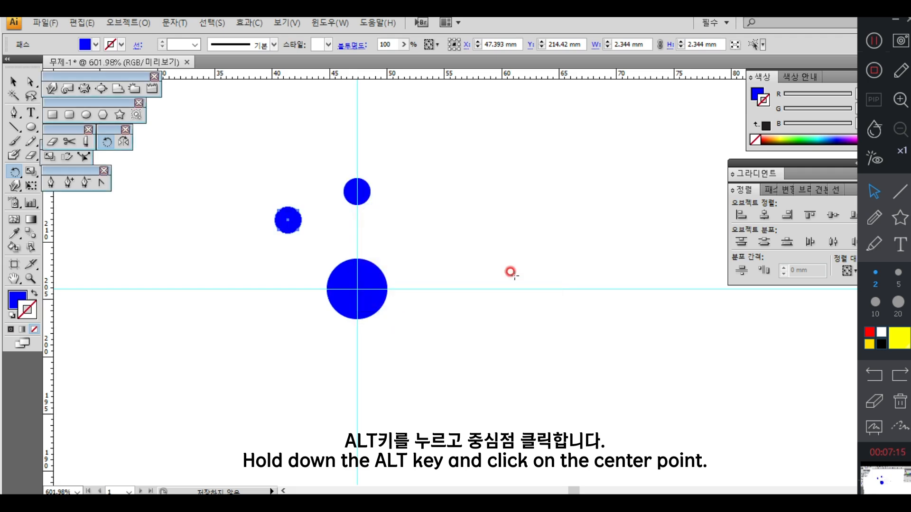
key(ctrl+d)
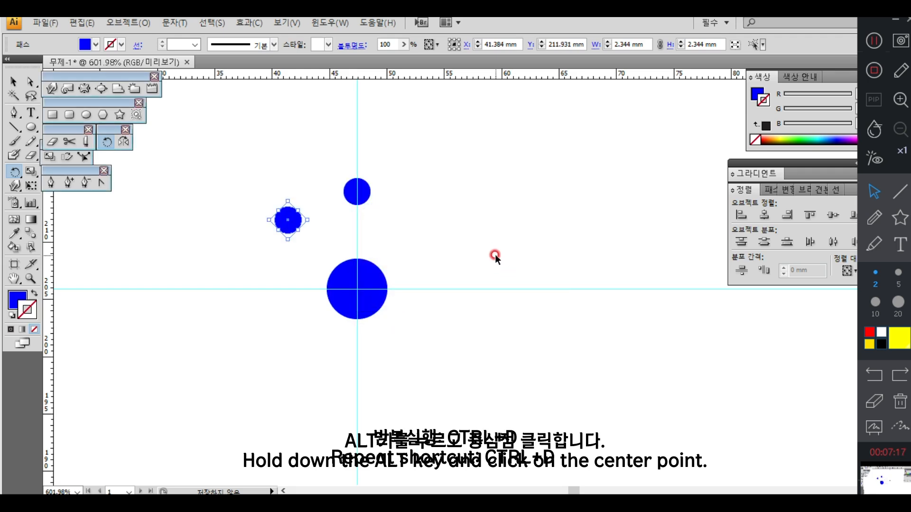
key(ctrl+d)
key(ctrl+d)
key(ctrl+d)
key(ctrl+d)
key(ctrl+d)
key(ctrl+d)
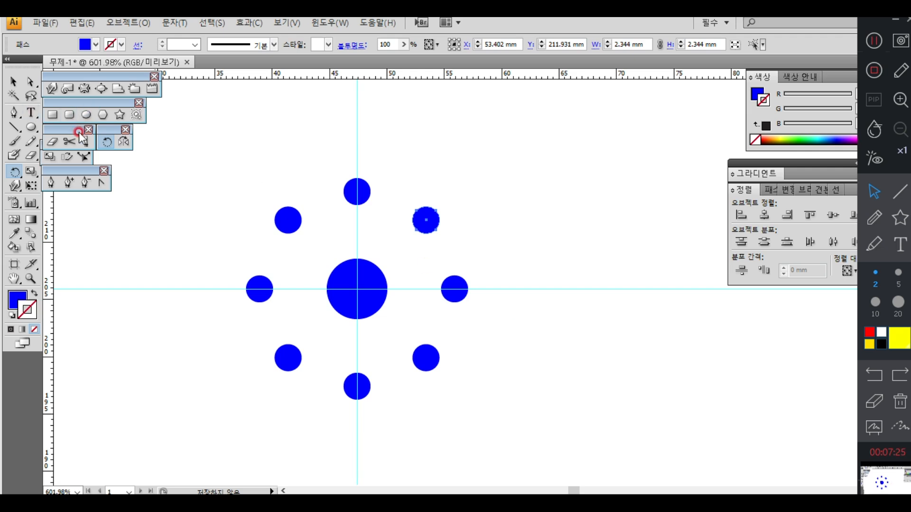
Step: Undo all the 45° rotated copies, keeping only the original small circle above the large circle
key(ctrl+z)
key(ctrl+z)
key(ctrl+z)
key(ctrl+z)
key(ctrl+z)
key(ctrl+z)
key(ctrl+z)
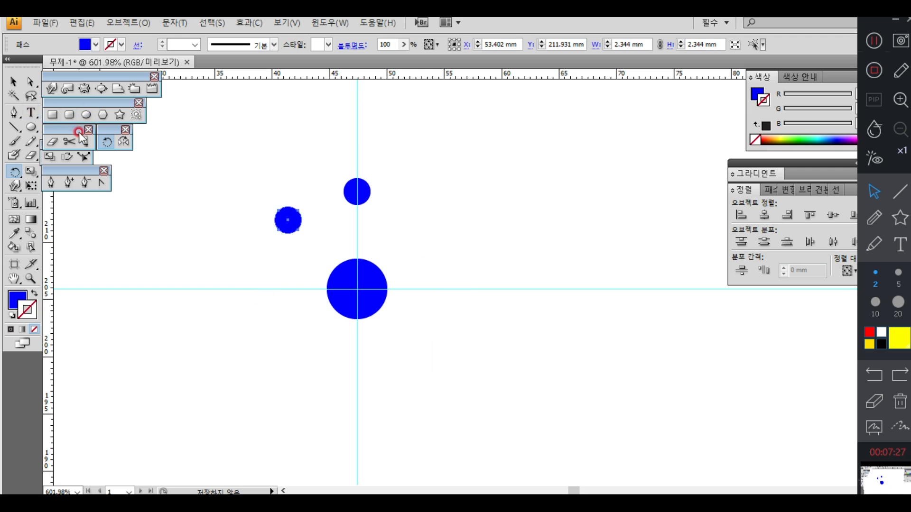
click(13, 82)
click(166, 190)
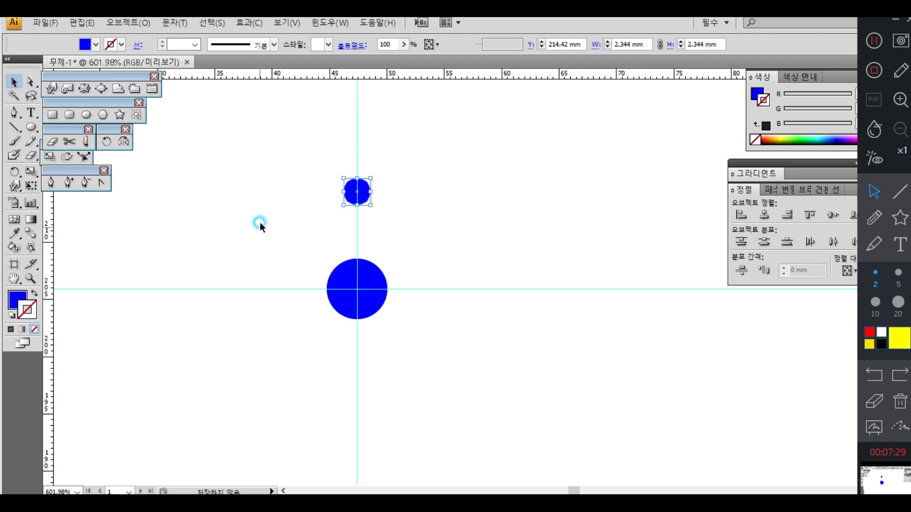
Step: Copy the small circle rotated 30° around the large circle's centre, and repeat the rotation ten times for a ring of twelve circles
click(357, 191)
click(107, 143)
click(416, 337)
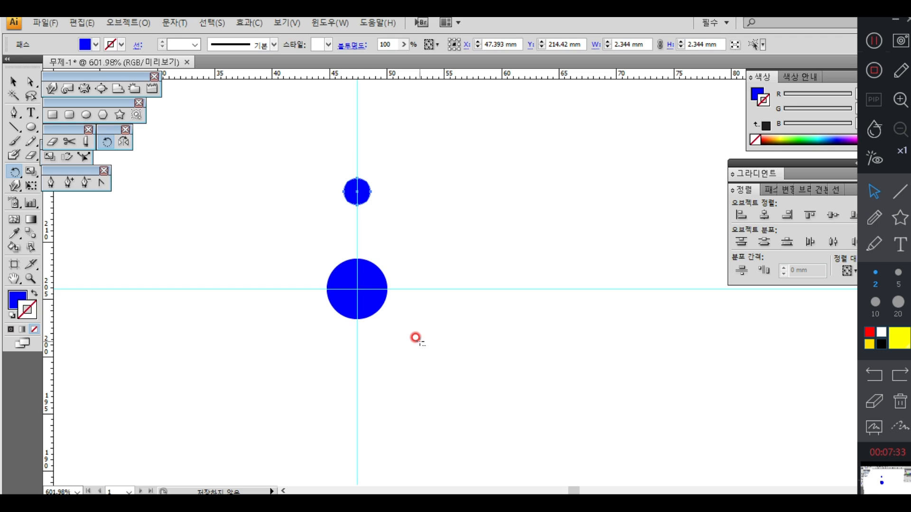
alt+click(357, 288)
click(447, 286)
text(39)
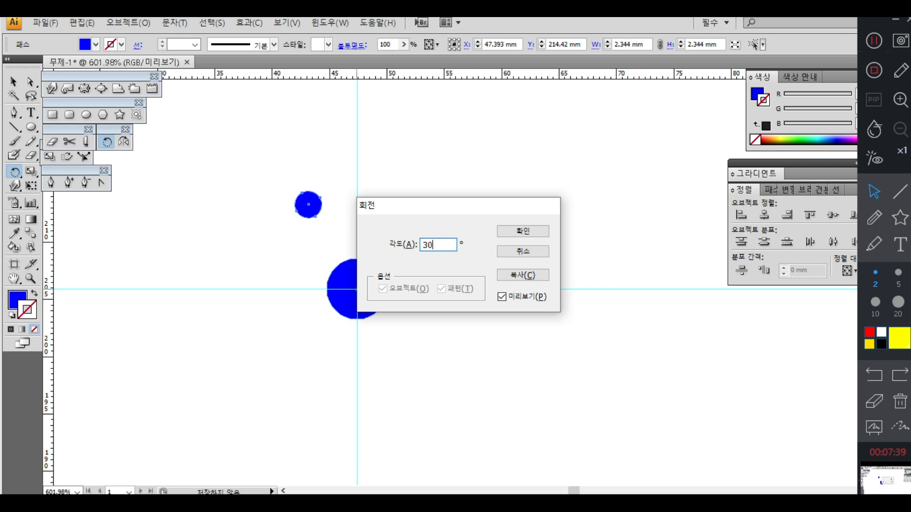
click(517, 276)
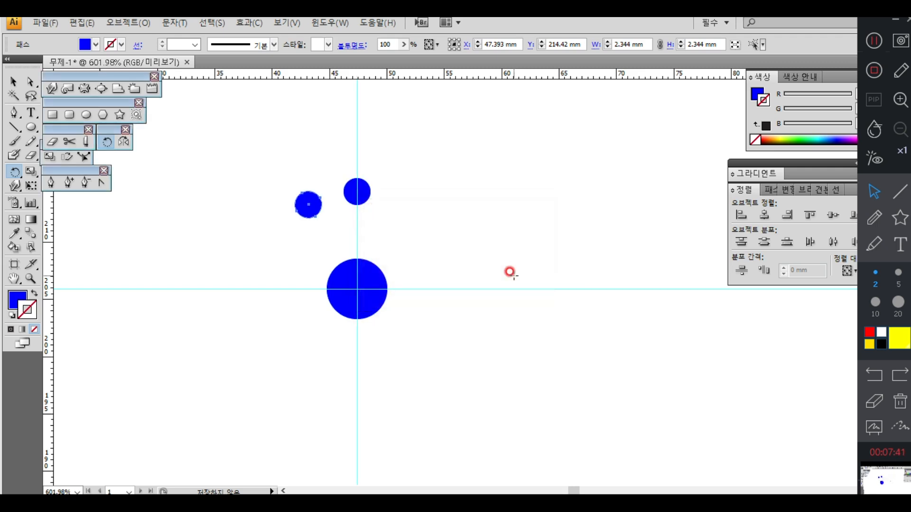
key(ctrl+d)
key(ctrl+d)
key(ctrl+d)
key(ctrl+d)
key(ctrl+d)
key(ctrl+d)
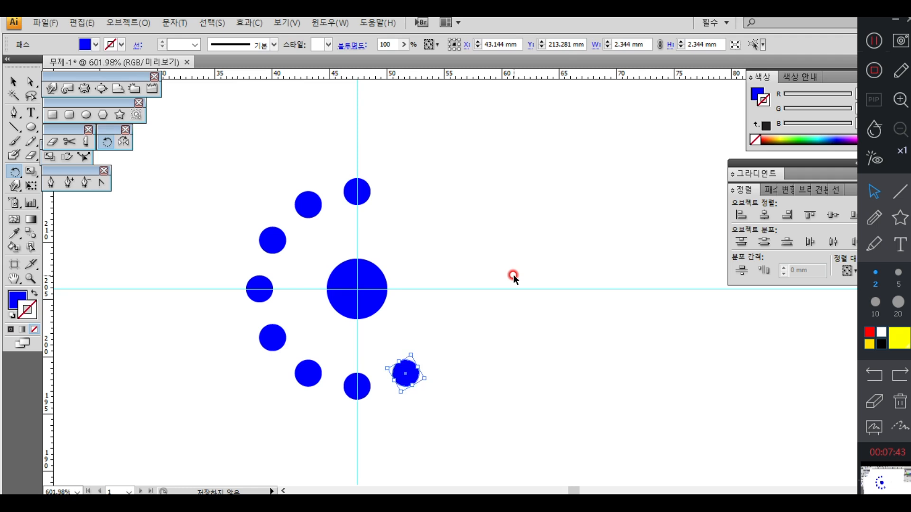
key(ctrl+d)
key(ctrl+d)
key(ctrl+d)
key(ctrl+d)
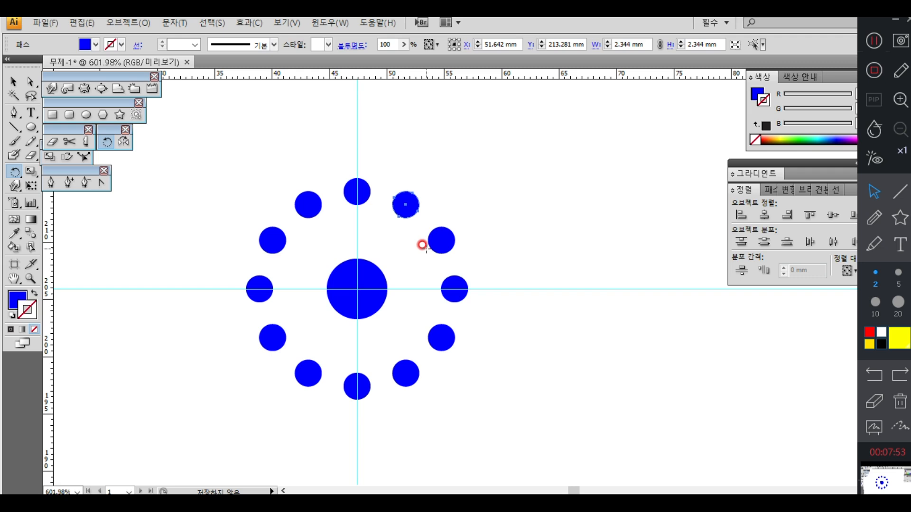
Step: Delete the large circle, the whole ring of small circles and the guides to clear the artboard
click(13, 82)
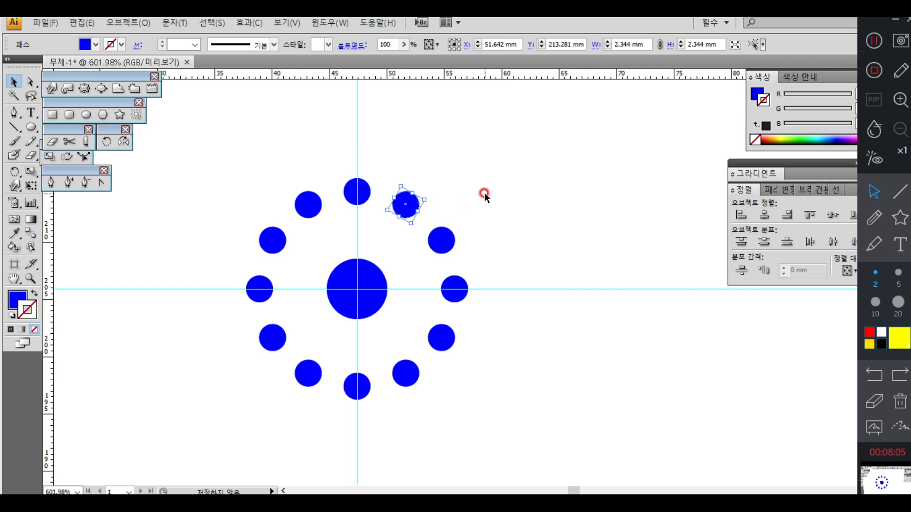
drag(502, 186, 368, 309)
drag(112, 443, 238, 394)
key(Delete)
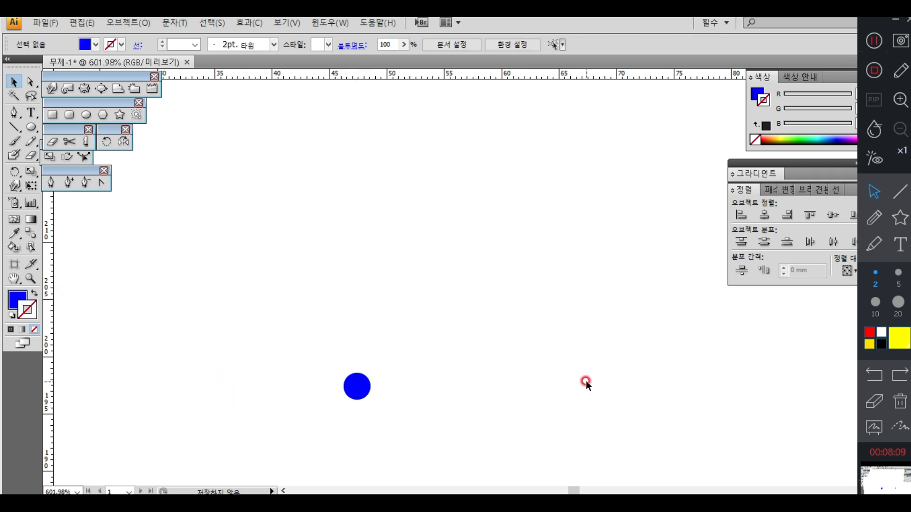
drag(460, 346, 317, 415)
key(Delete)
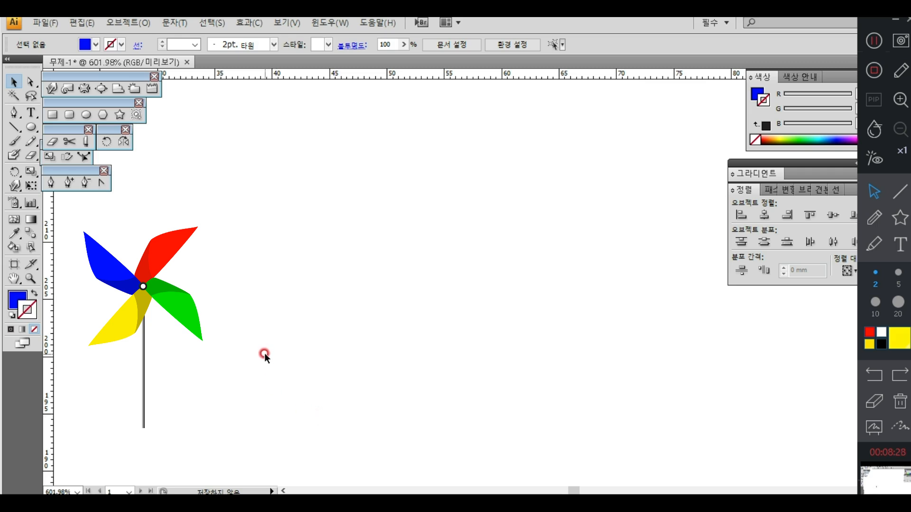
Step: Draw a wide blue rectangle about 6 mm tall and shift its upper-right corner point to the left
click(60, 116)
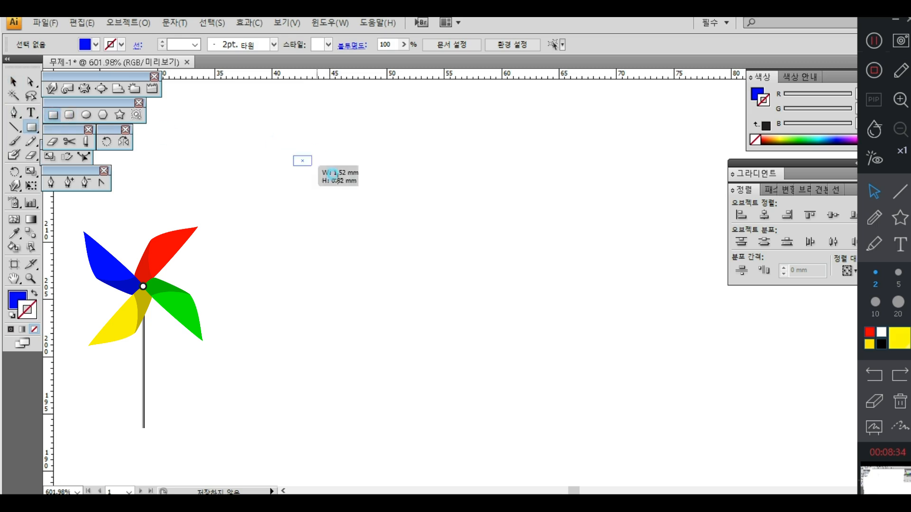
drag(294, 156, 458, 224)
click(32, 83)
drag(466, 124, 423, 167)
key(Left)
key(Left)
key(Left)
key(Left)
key(Left)
key(Left)
key(Left)
key(Left)
key(Left)
key(Left)
key(Left)
key(Left)
key(Left)
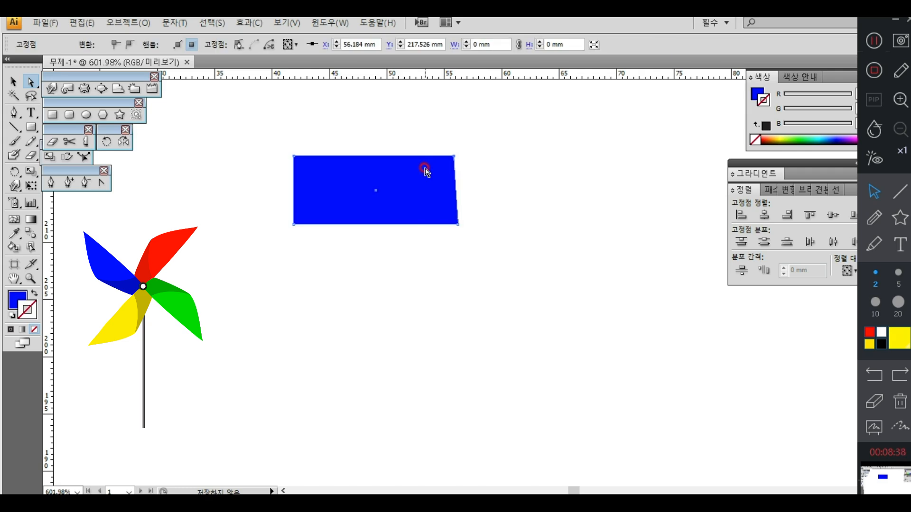
Step: Try curving the rectangle's two right corner points with the Convert Anchor Point tool, and delete the shape
click(101, 183)
drag(408, 158, 447, 157)
drag(457, 225, 433, 244)
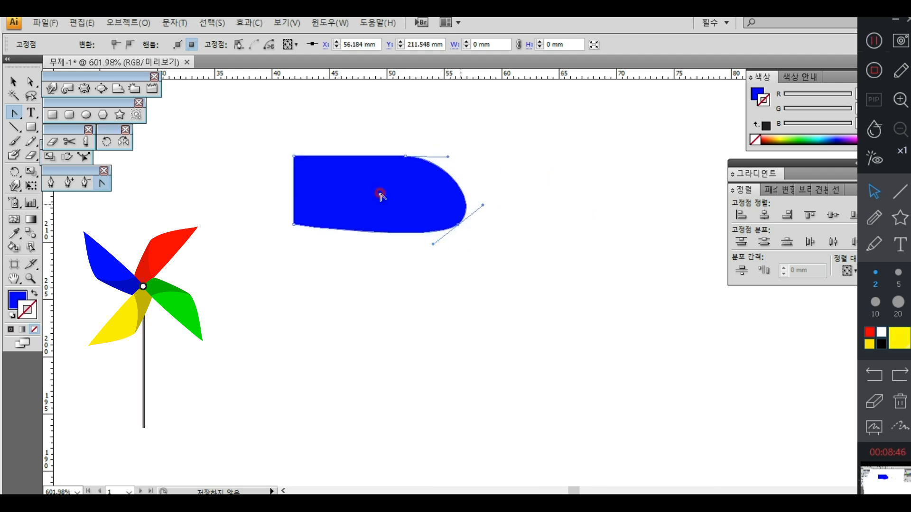
click(13, 82)
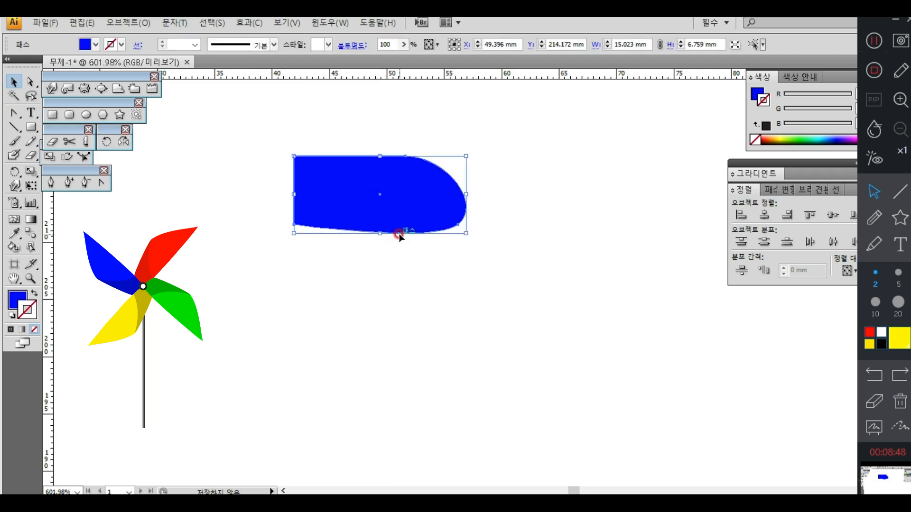
key(Delete)
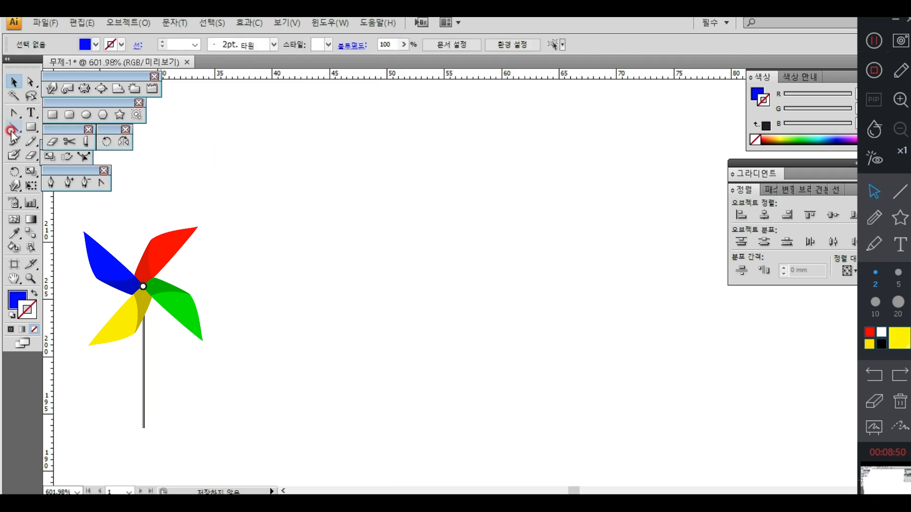
Step: Draw a closed blue pinwheel blade about 28 mm wide and 8 mm tall with the Pen tool, tapering to a point on the right
drag(68, 171, 194, 76)
click(180, 89)
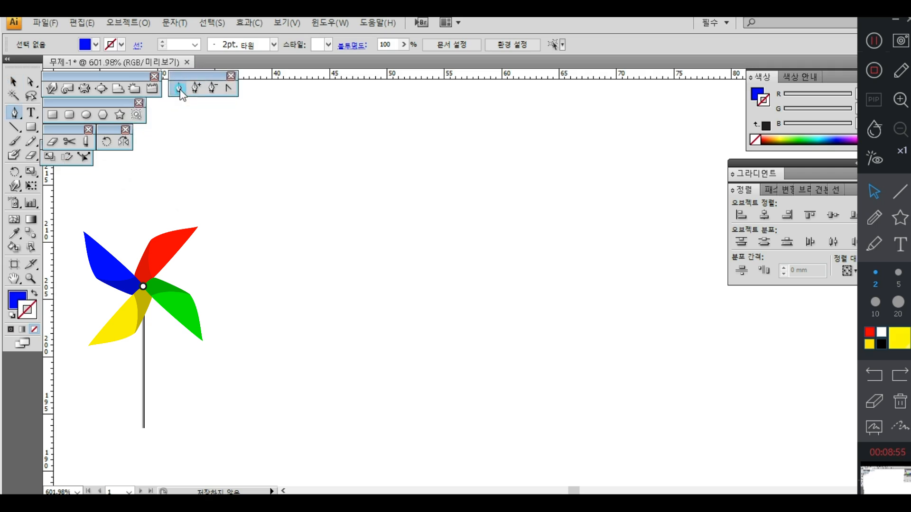
click(300, 250)
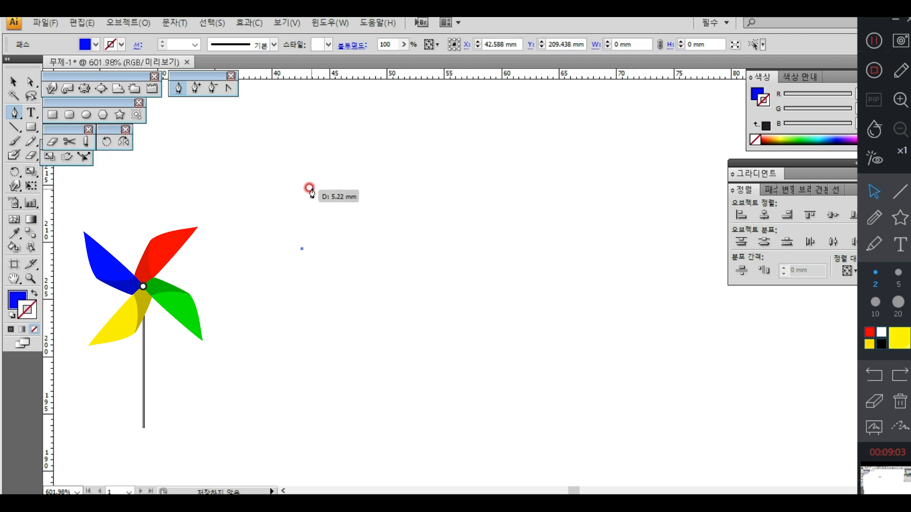
drag(317, 178, 335, 172)
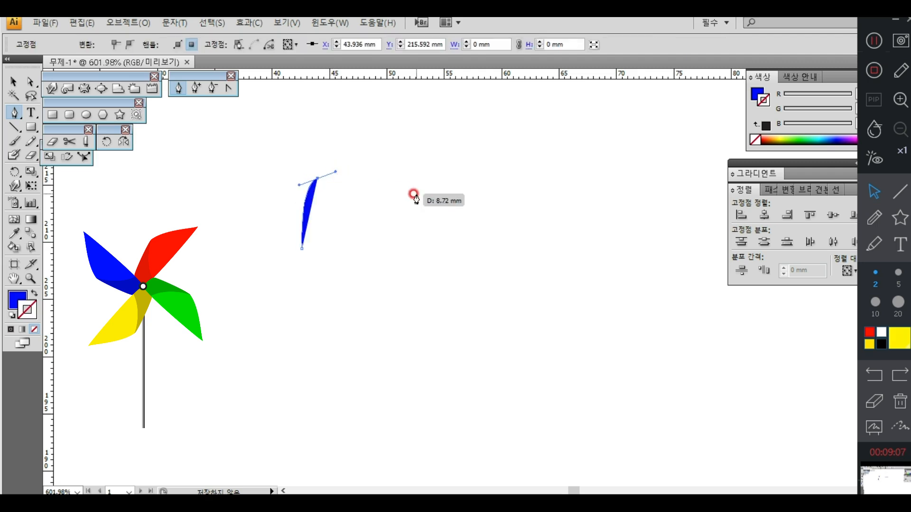
drag(488, 164, 501, 169)
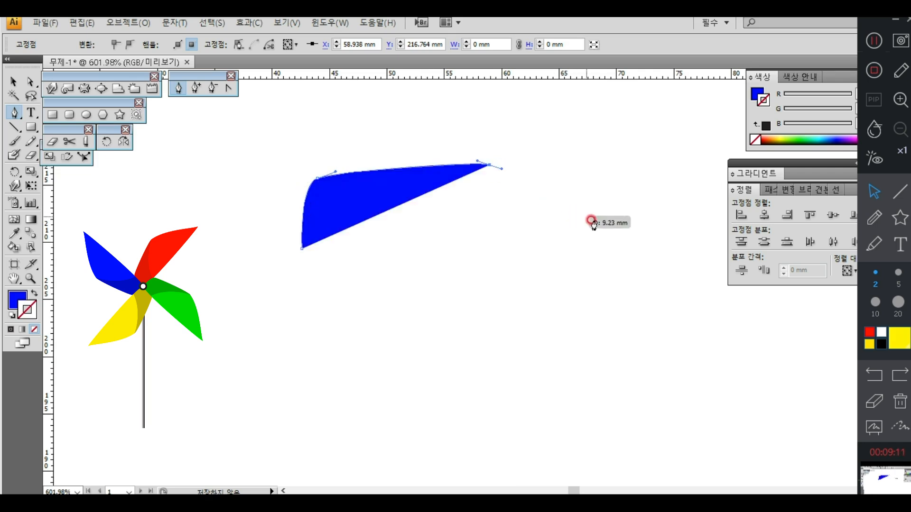
drag(624, 236, 628, 244)
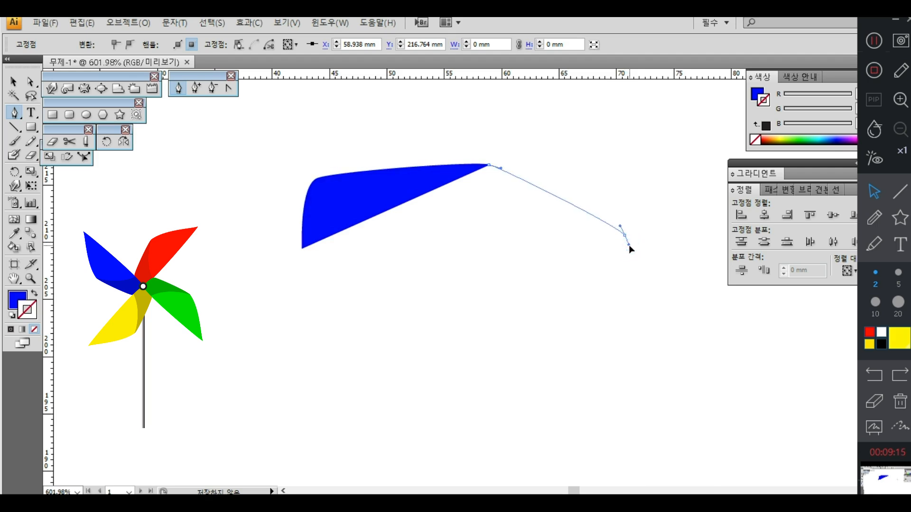
drag(628, 244, 631, 249)
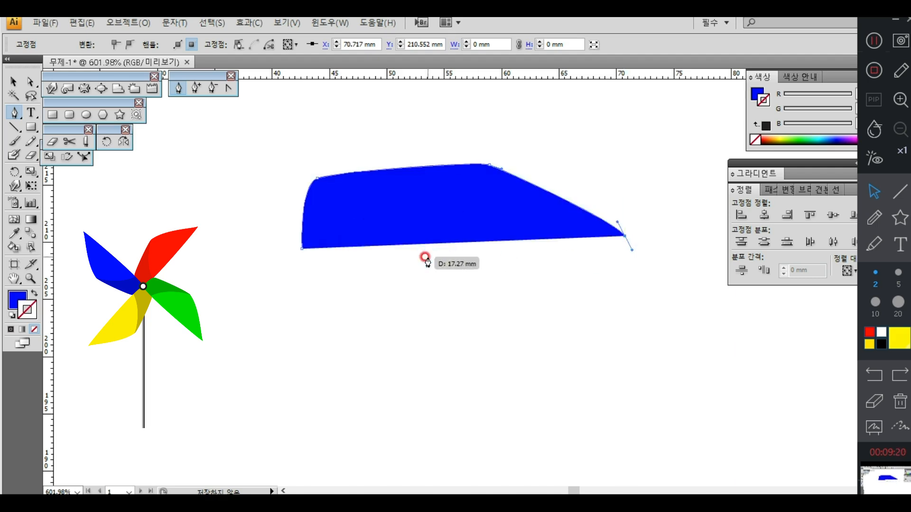
click(301, 248)
drag(300, 249, 285, 236)
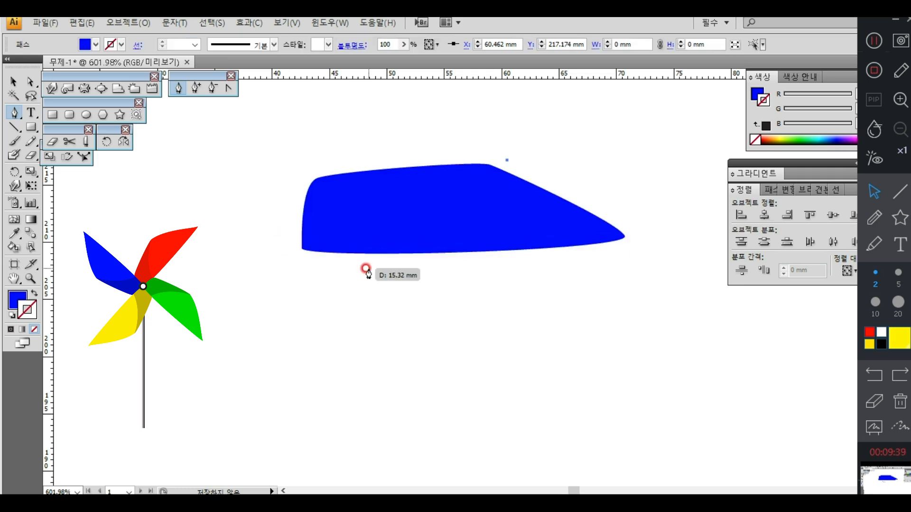
Step: Draw an open curve across the blade from its upper peak to its lower edge, with the default black stroke and no fill
drag(356, 267, 340, 345)
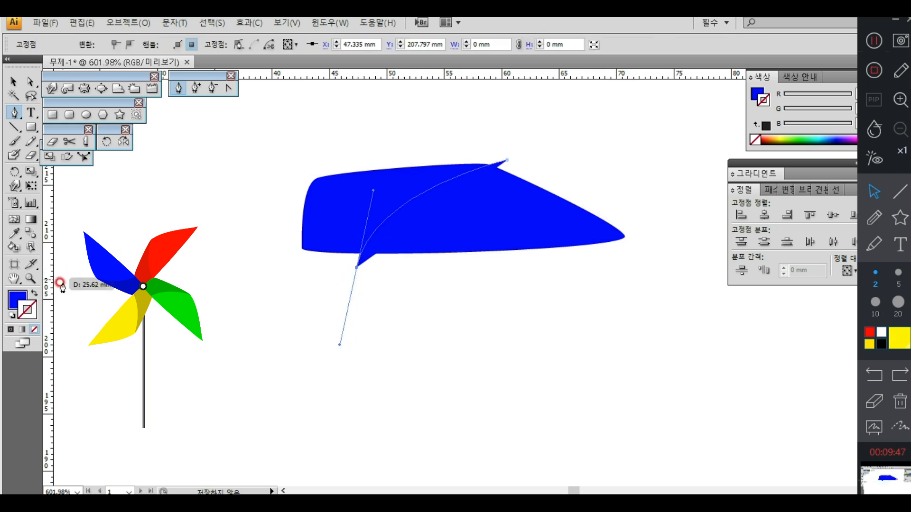
click(13, 316)
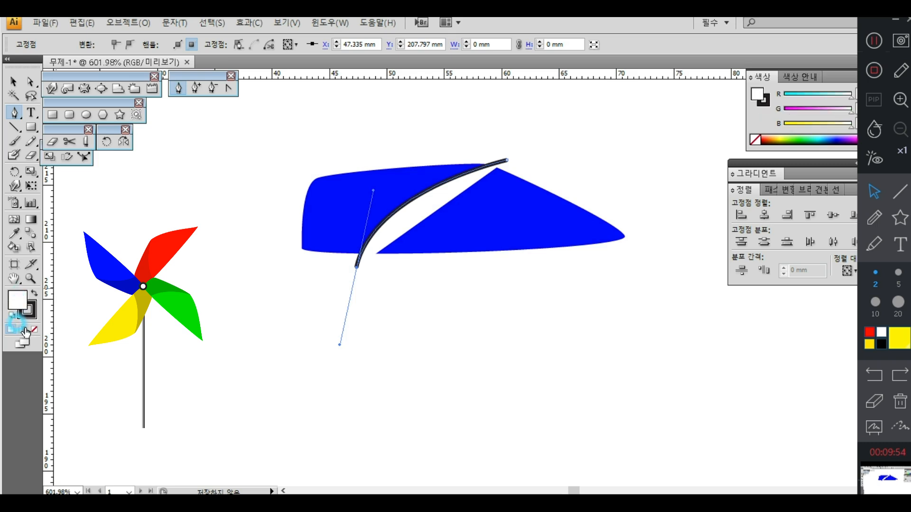
click(31, 327)
click(13, 82)
click(589, 119)
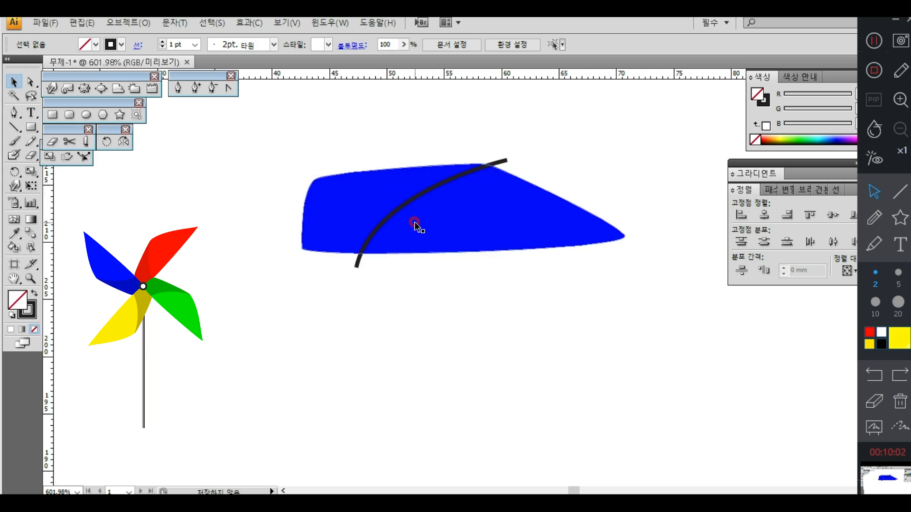
Step: Split the blade along the curved line with the Pathfinder Divide operation
drag(519, 144, 463, 201)
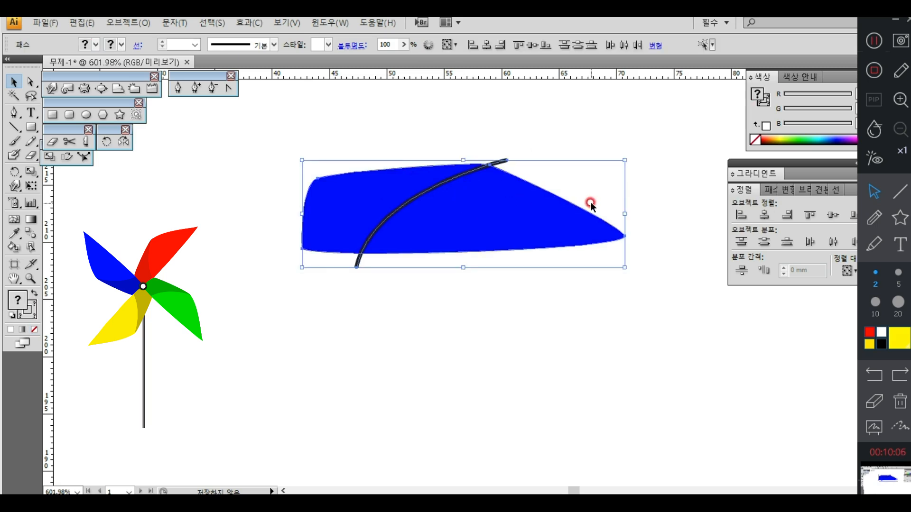
click(767, 190)
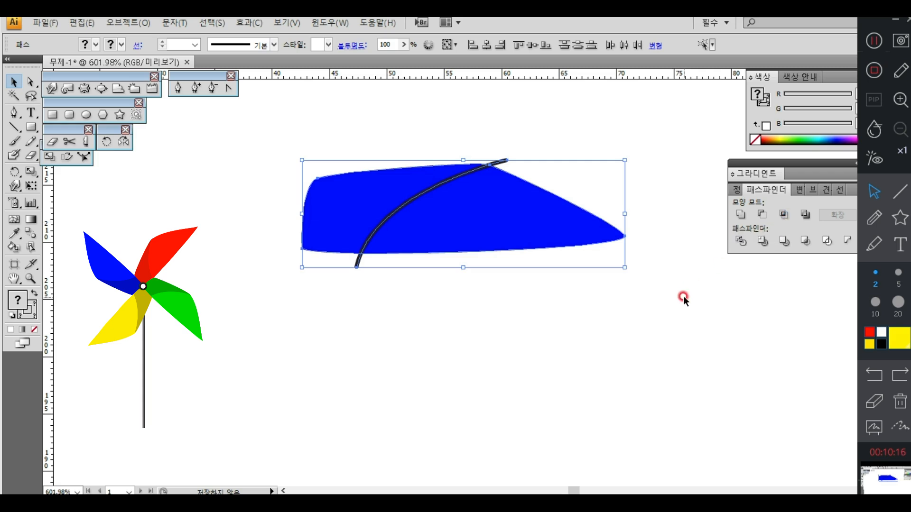
click(740, 241)
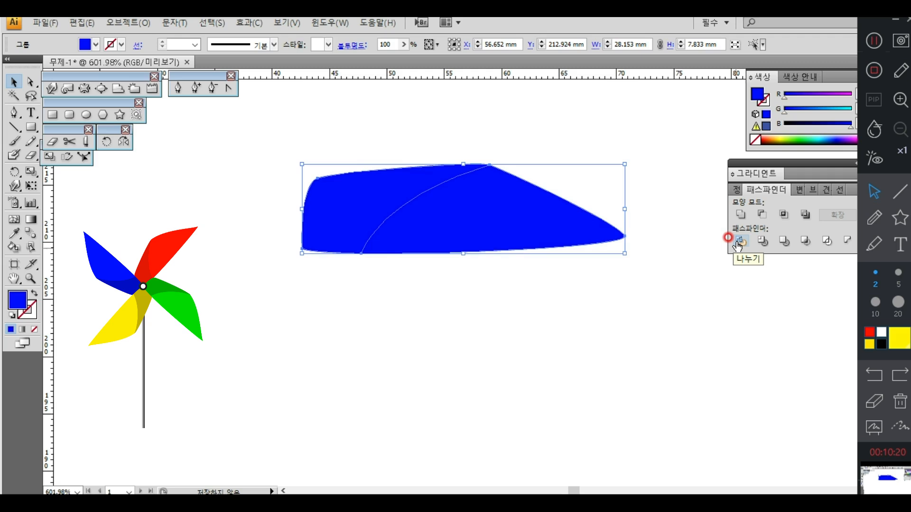
click(679, 317)
Step: Change the divided blade's fill colour to pure red, FF0000
click(547, 230)
double_click(18, 300)
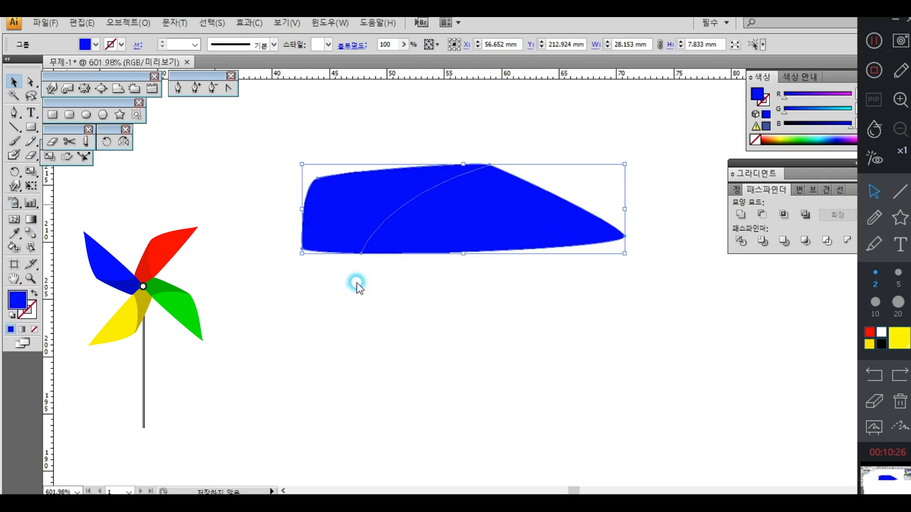
drag(480, 192, 476, 166)
click(458, 178)
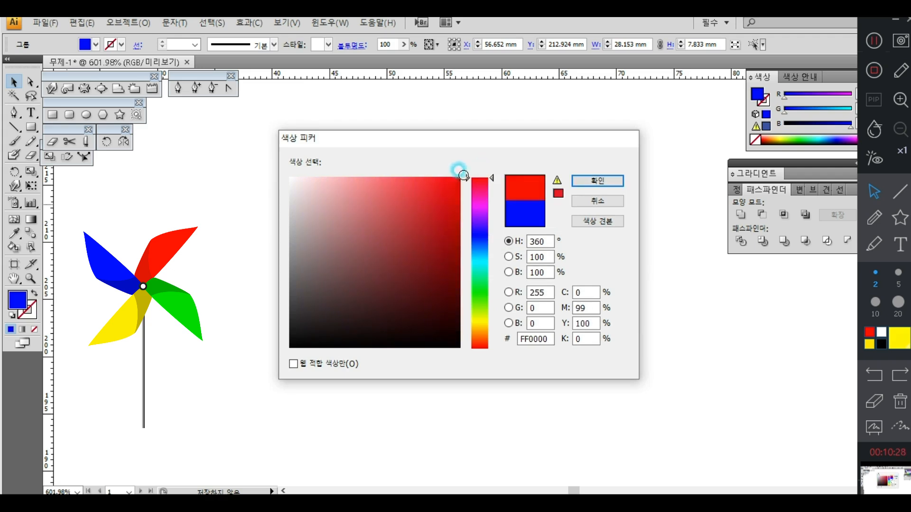
click(617, 181)
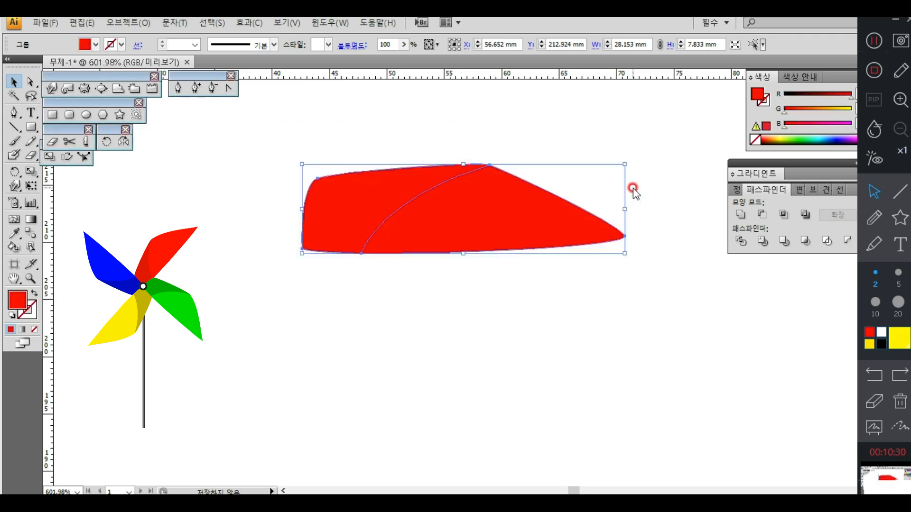
click(459, 309)
Step: Ungroup the divided blade and fill its left part with a darker red
click(473, 230)
click(125, 24)
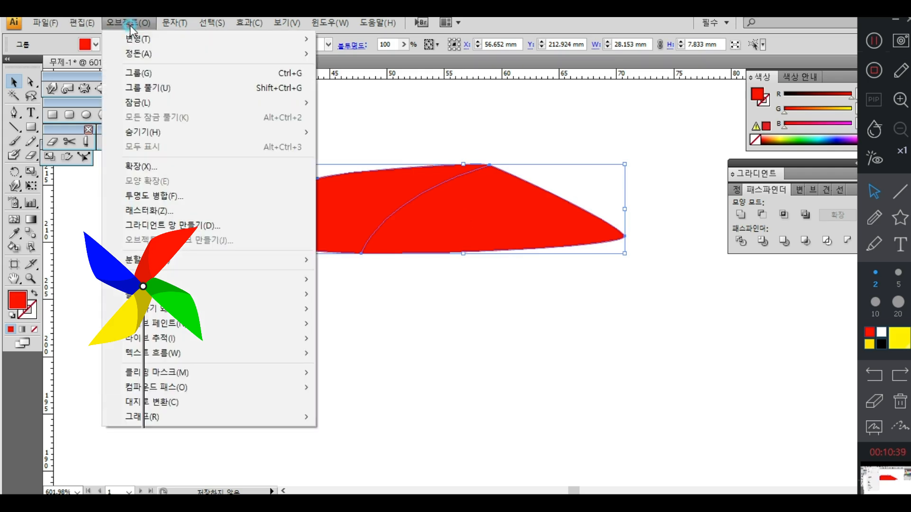
click(163, 89)
click(346, 194)
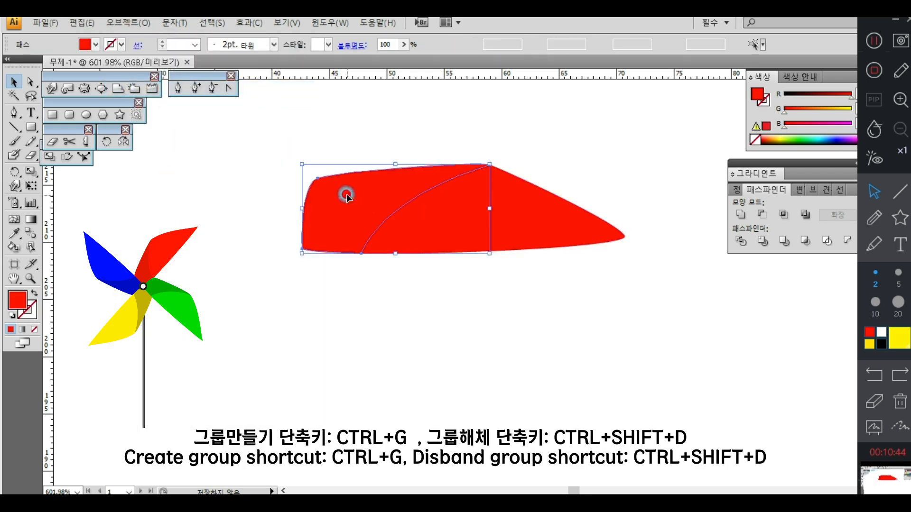
double_click(16, 300)
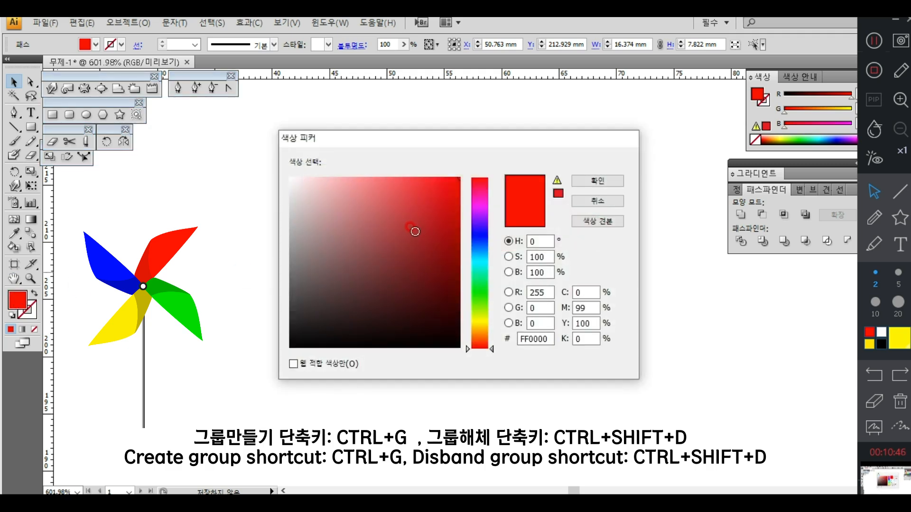
click(454, 207)
click(597, 181)
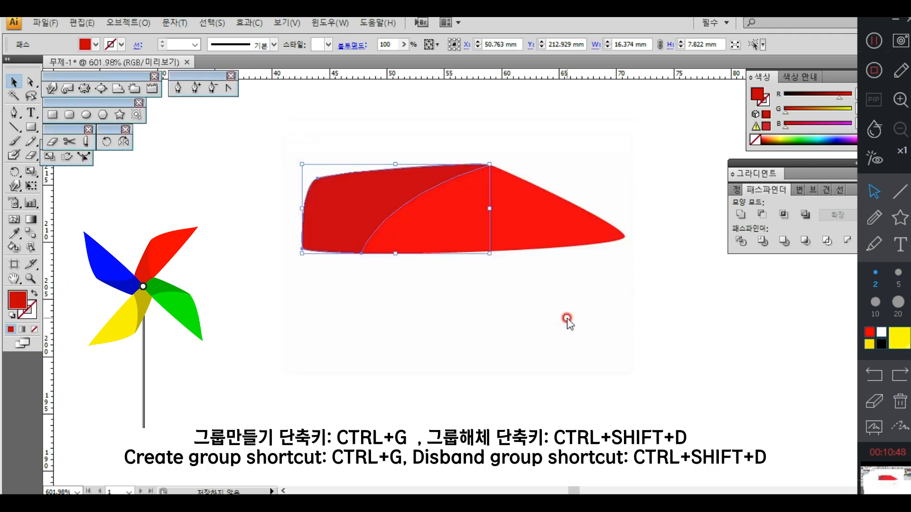
click(564, 319)
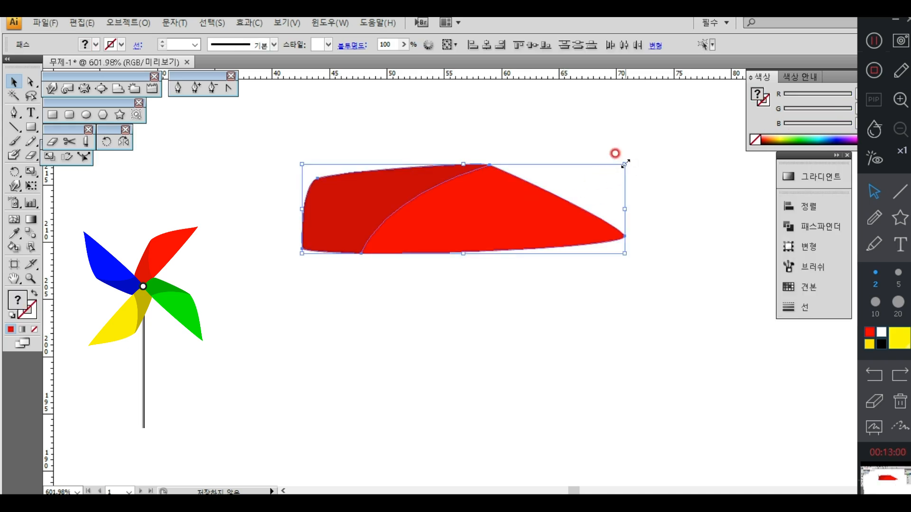
Step: Scale the blade down to about 18 mm wide and raise its peak anchor point for a height of about 5.8 mm
drag(625, 163, 565, 195)
key(a)
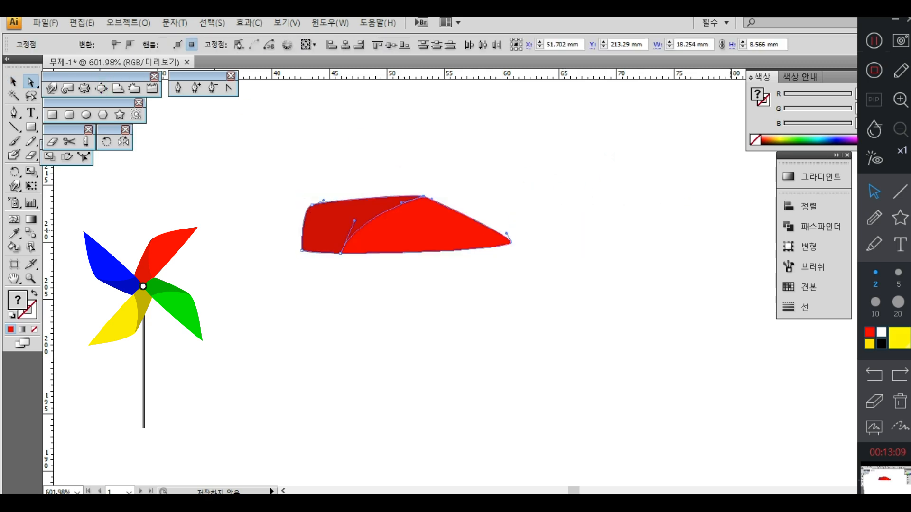
key(Up)
key(Up)
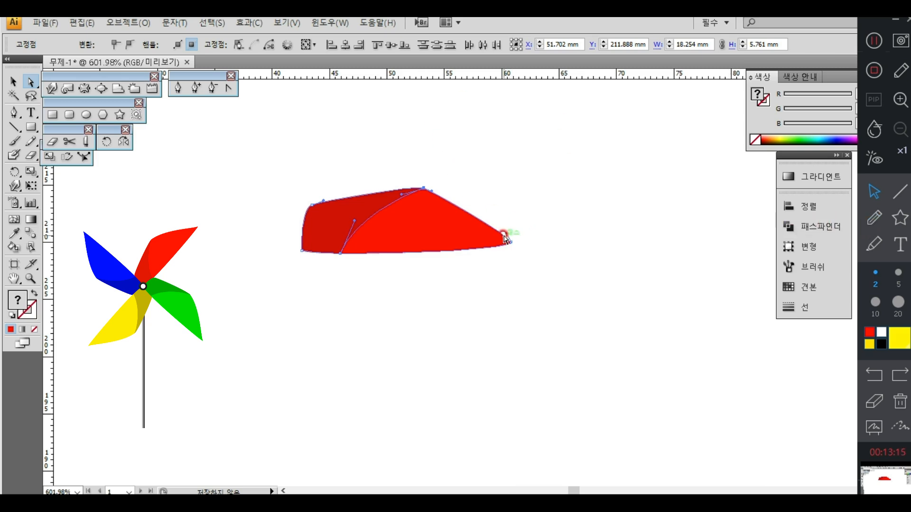
Step: Reshape the bright red part by adjusting the curve handles at its tip and peak and moving the tip anchor farther right
drag(506, 233, 496, 239)
click(432, 191)
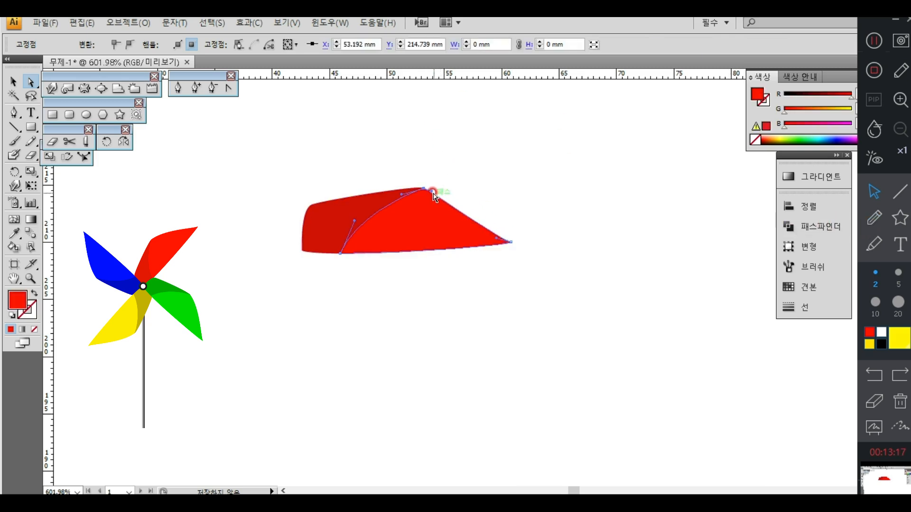
drag(433, 191, 453, 195)
click(566, 224)
click(511, 242)
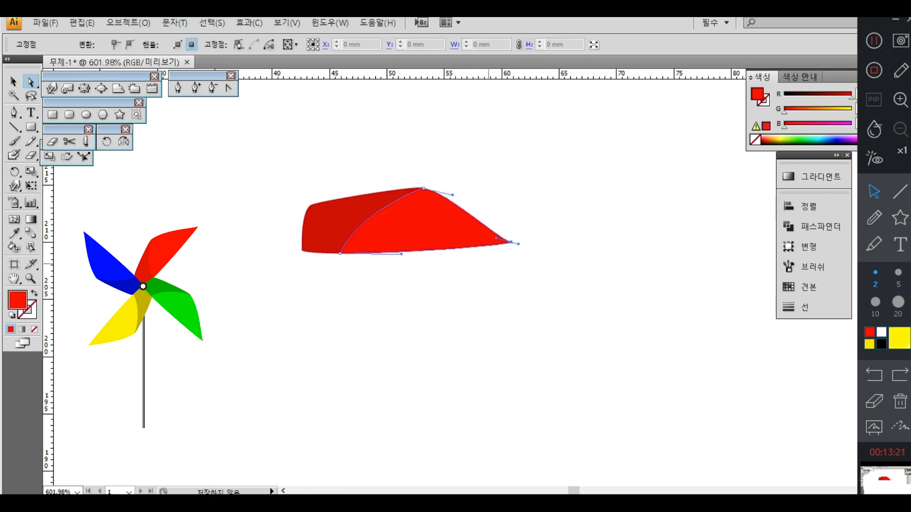
drag(511, 242, 527, 242)
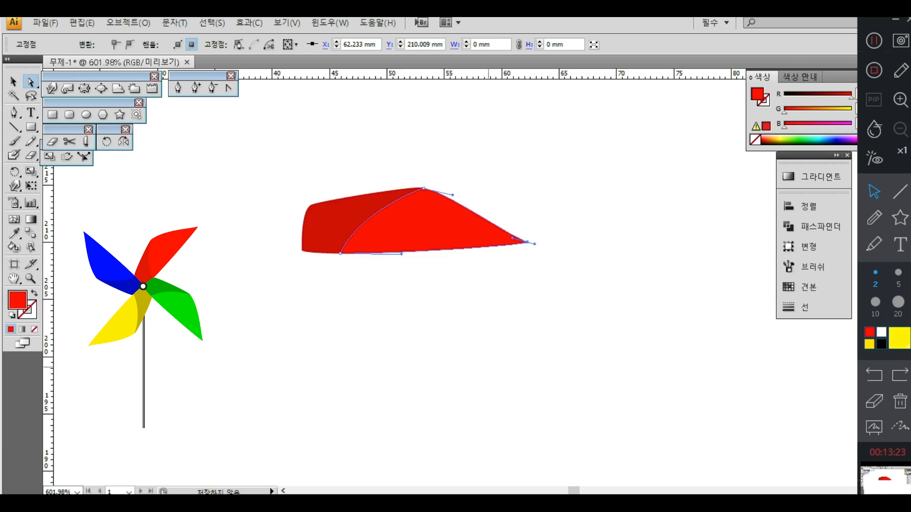
Step: Lower the dark part's upper-left anchor slightly, and move the whole blade right, stretching it to about 7.7 mm tall
drag(309, 193, 314, 215)
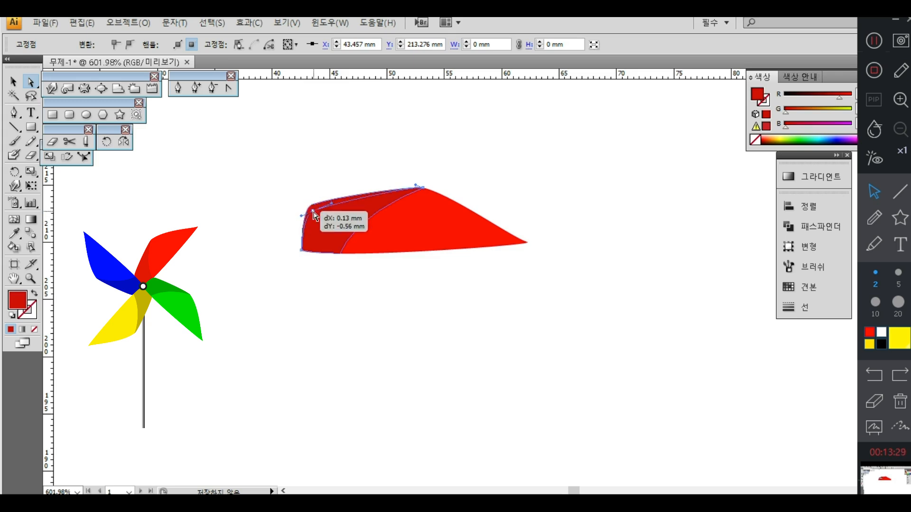
click(362, 286)
click(13, 82)
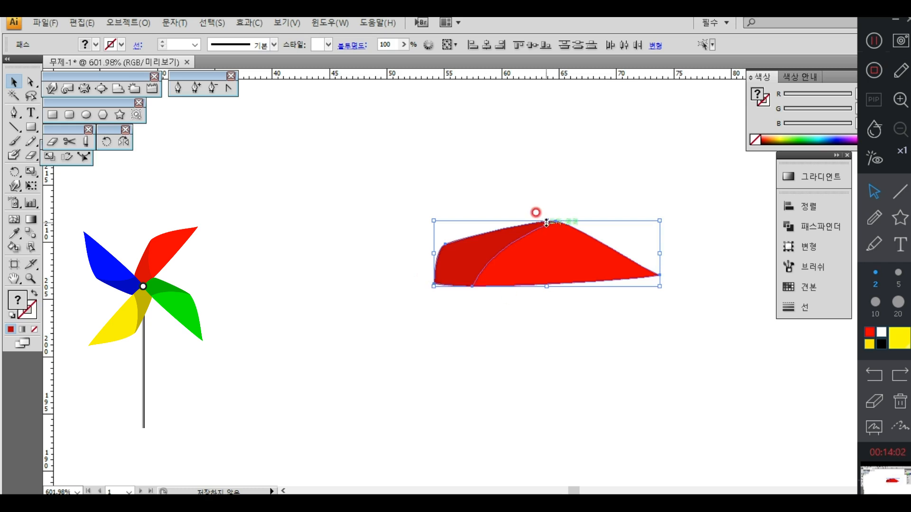
drag(545, 221, 542, 200)
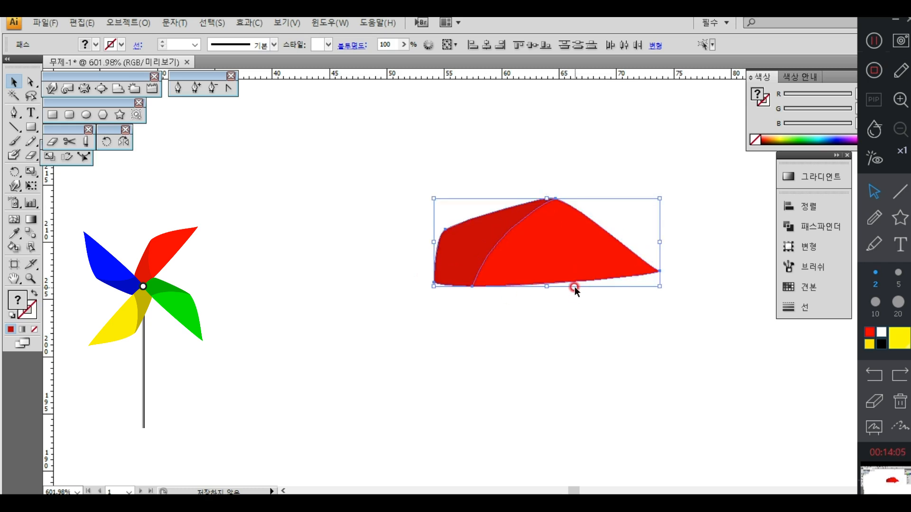
Step: Shift the dark red part's upper-left anchor point slightly left and down to straighten the blade's upper edge
click(30, 81)
click(326, 250)
drag(410, 215, 454, 248)
key(Down)
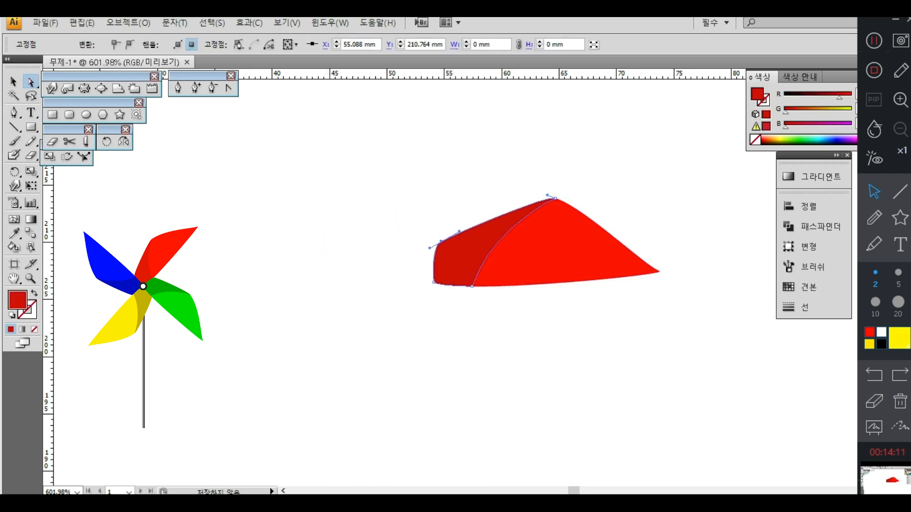
key(Up)
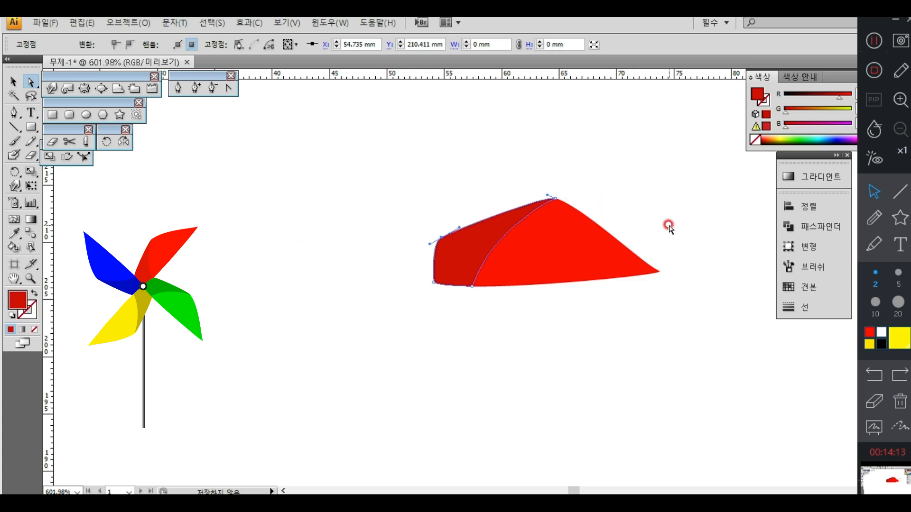
Step: Extend the bright part's tip about 2 mm to the right and lengthen the peak's curve handle to bulge the upper edge
drag(669, 225, 632, 300)
key(Right)
key(Right)
key(Right)
key(Right)
key(Right)
key(Right)
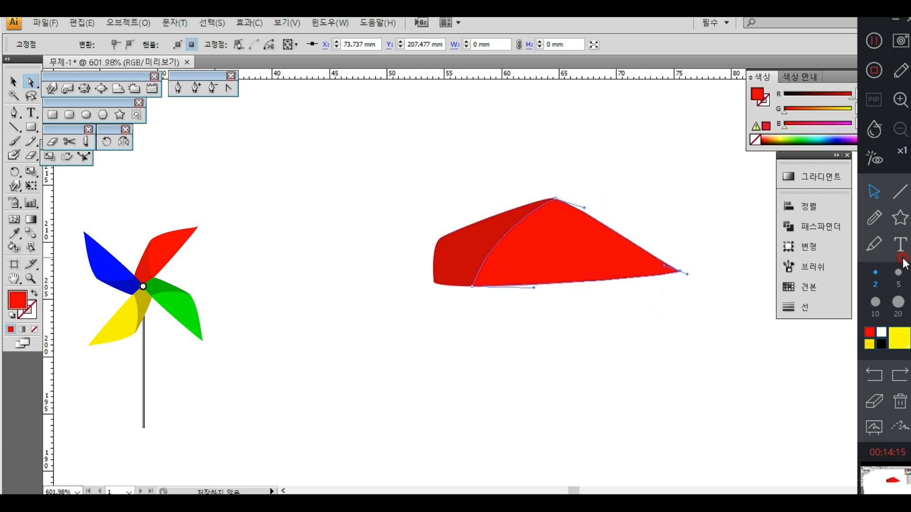
drag(584, 207, 607, 209)
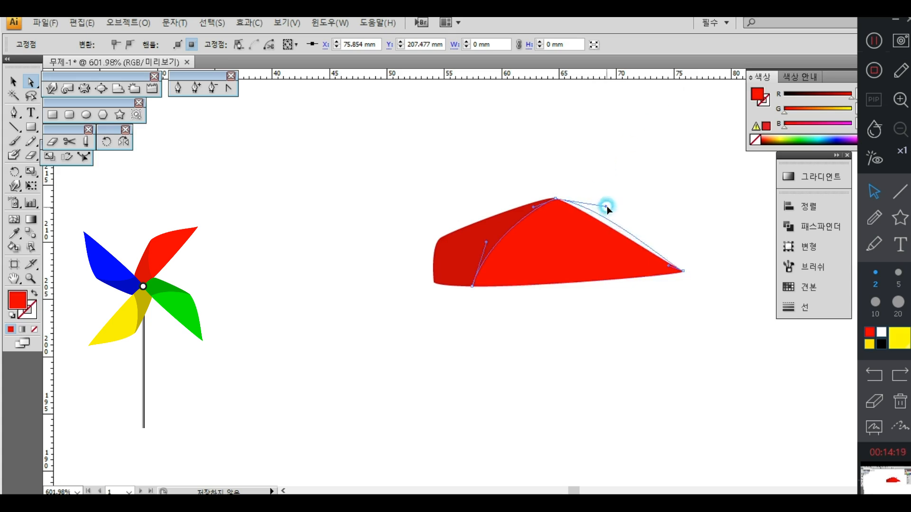
click(658, 197)
Step: Copy both blade parts rotated 90° around the blade's lower-left corner, and repeat the copy twice to form four blades
click(14, 81)
click(380, 327)
drag(634, 315, 291, 245)
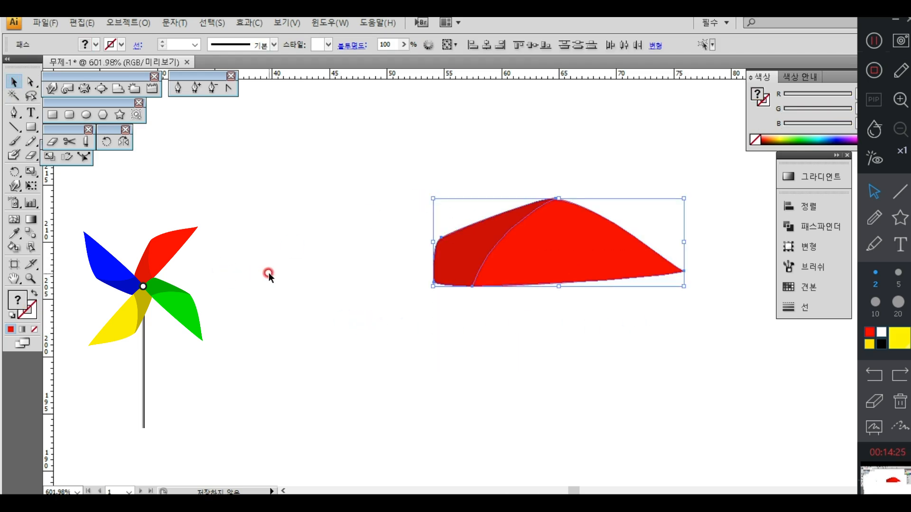
click(107, 142)
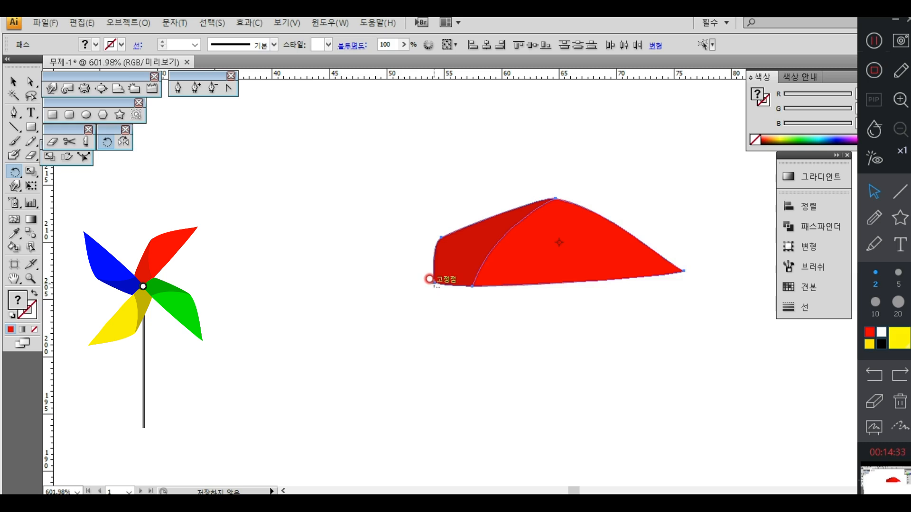
alt+click(430, 279)
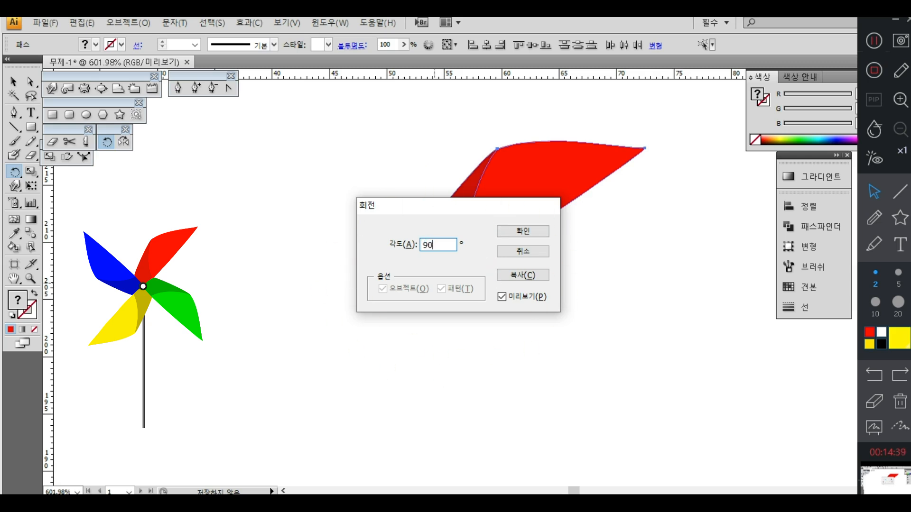
click(520, 275)
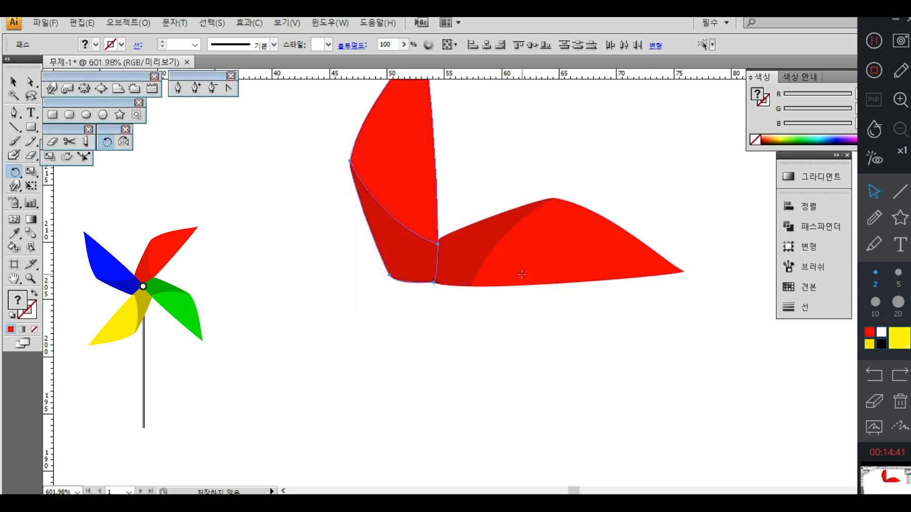
key(ctrl+d)
key(ctrl+d)
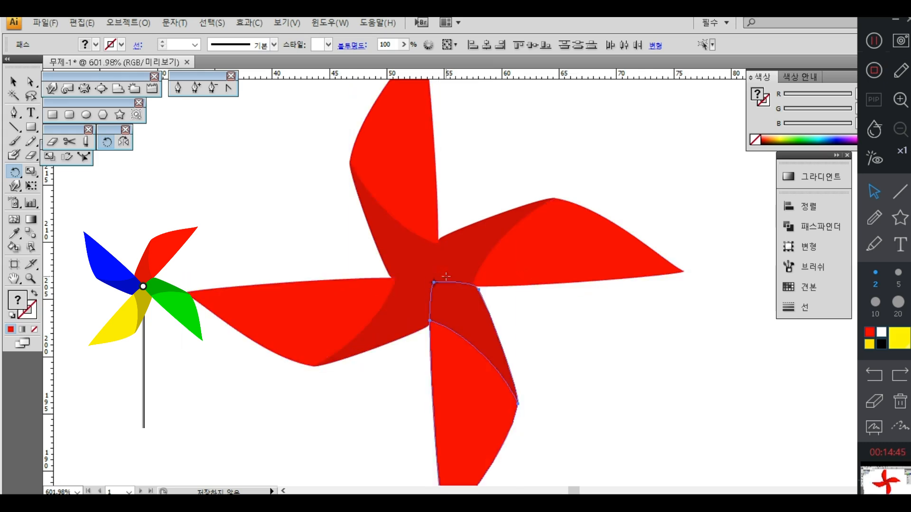
Step: Fill the upper blade's outer part with pure blue, 0000FF
click(13, 82)
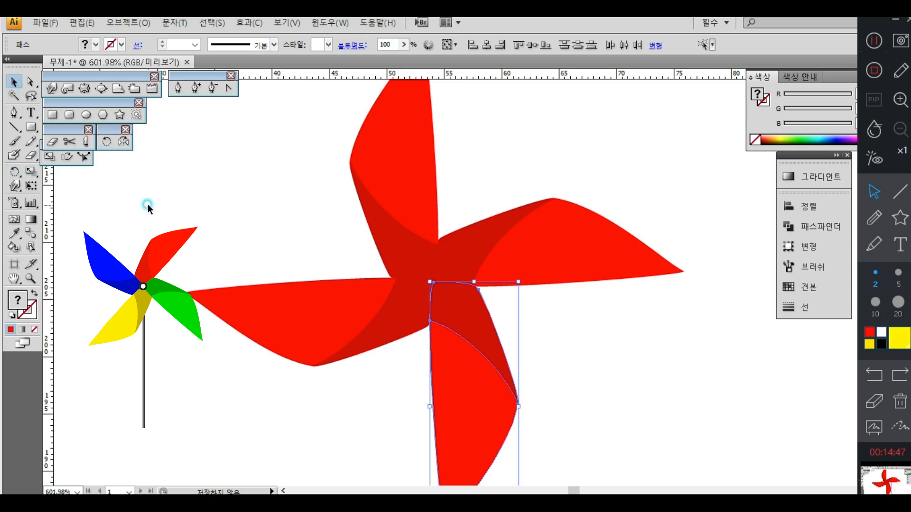
click(397, 157)
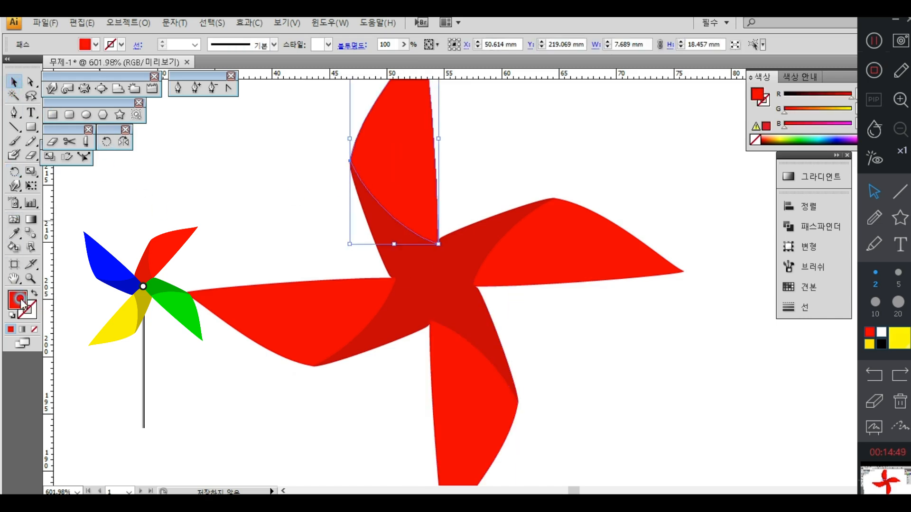
double_click(20, 301)
click(480, 240)
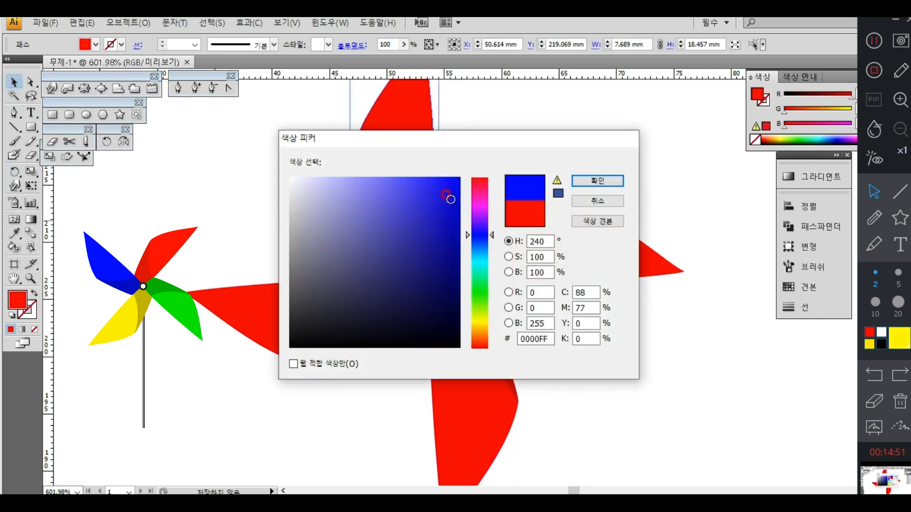
click(597, 180)
Step: Fill the upper blade's inner part with the sampled blue, darkened to 0404BC
drag(437, 78, 439, 161)
click(14, 233)
click(387, 128)
double_click(21, 302)
click(456, 219)
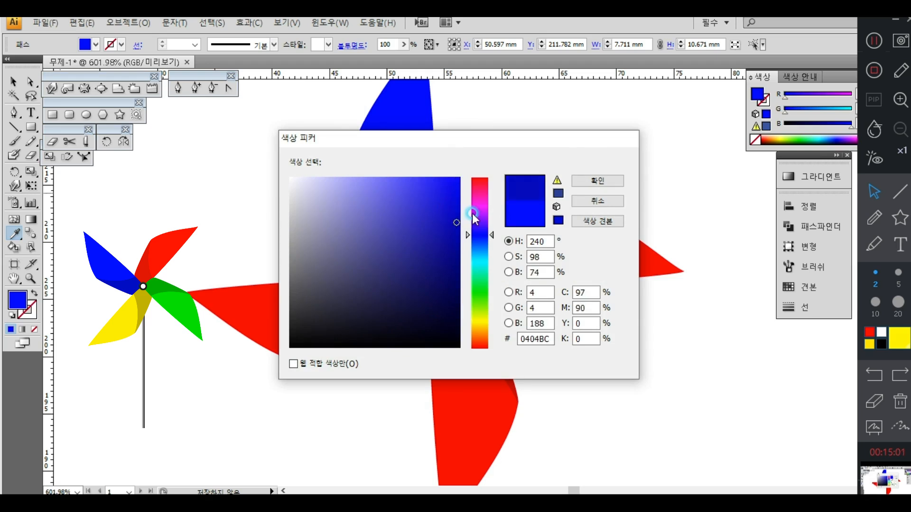
click(598, 180)
Step: Fill the left blade's inner part with bright yellow, and copy that yellow to its outer part with the Eyedropper
click(14, 82)
click(227, 189)
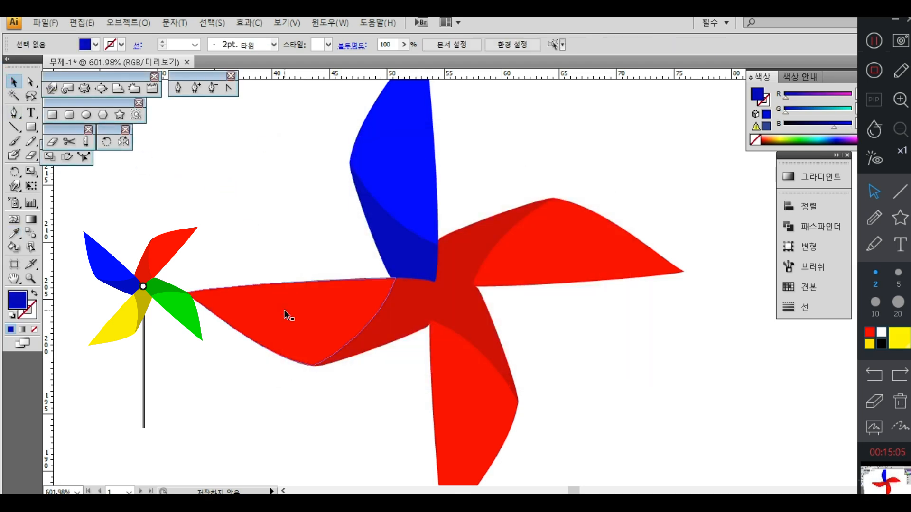
click(379, 316)
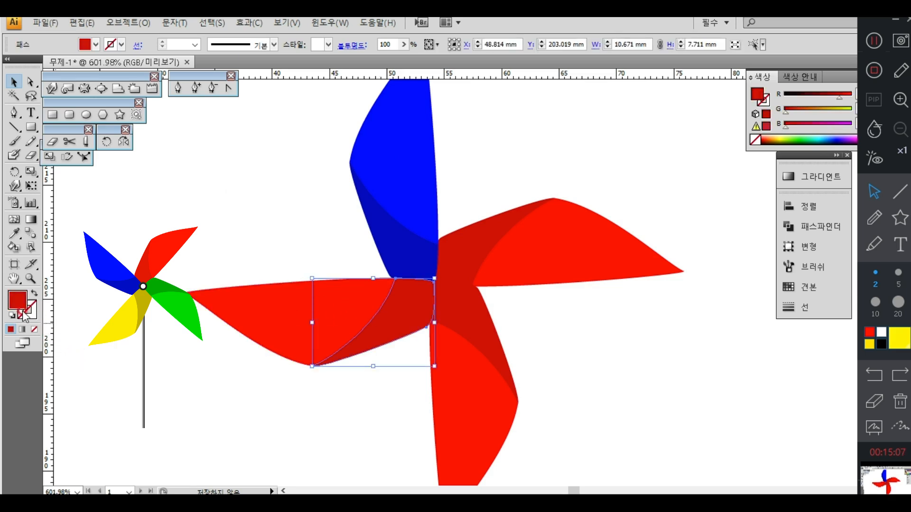
double_click(18, 300)
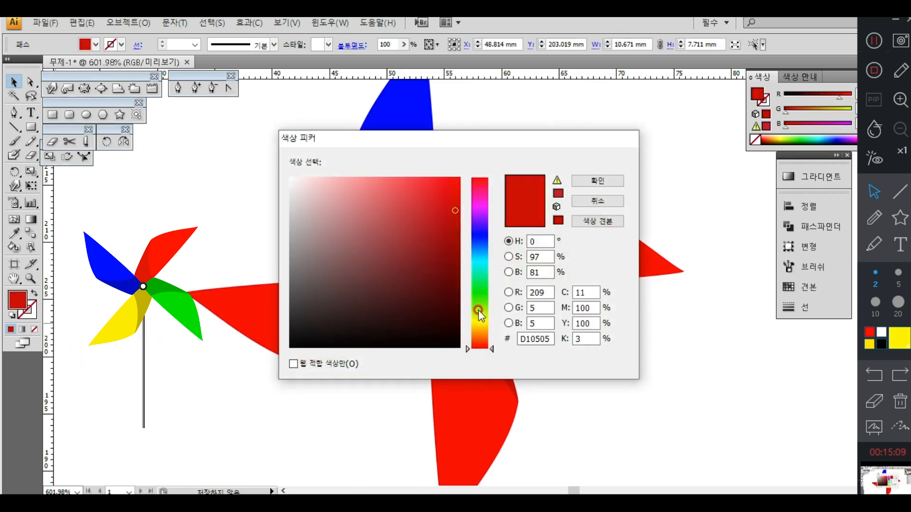
click(479, 322)
drag(454, 181, 460, 176)
click(616, 185)
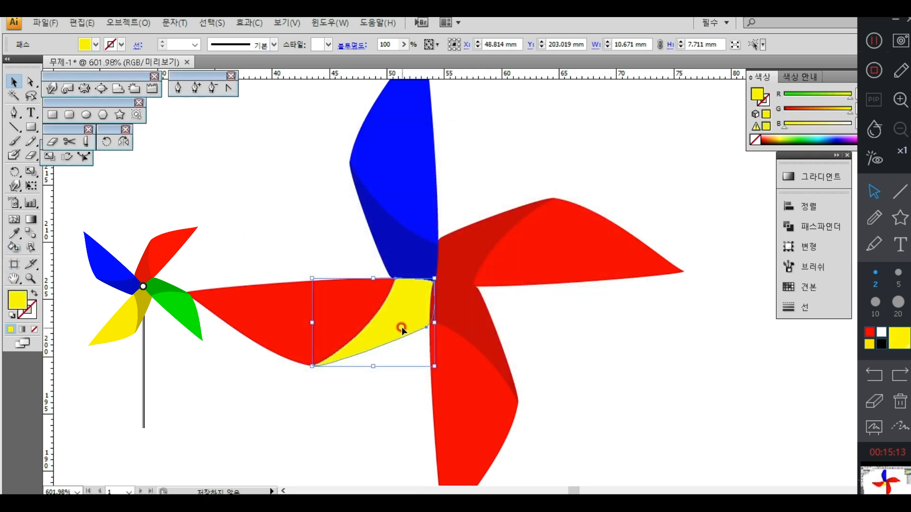
click(339, 317)
click(23, 237)
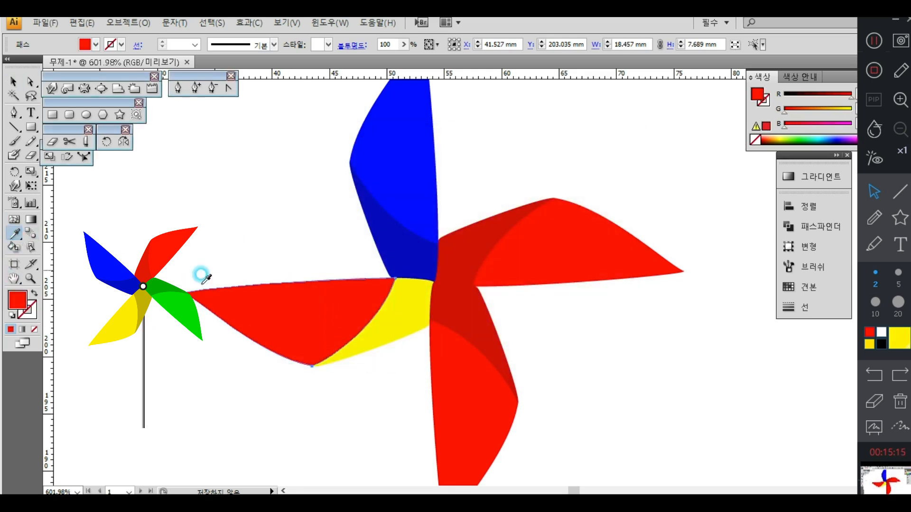
click(407, 308)
Step: Change the left blade's inner part to a darker yellow, BFBA02
click(12, 84)
click(397, 319)
click(18, 299)
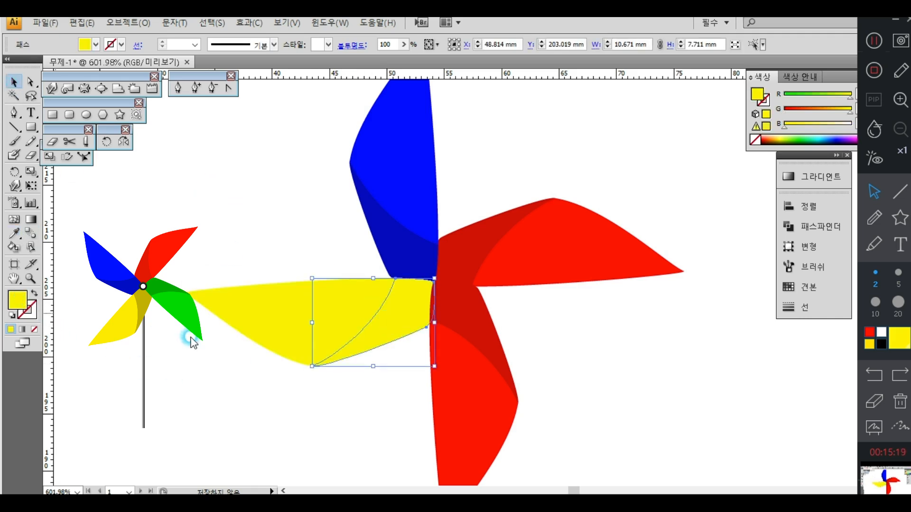
mouse_move(449, 213)
mouse_down()
mouse_move(457, 224)
mouse_move(463, 217)
mouse_up()
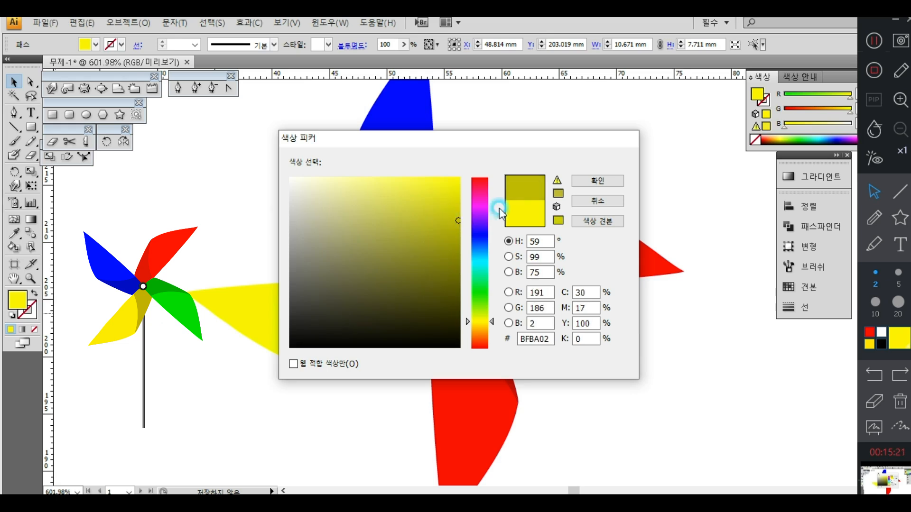
click(616, 180)
click(60, 114)
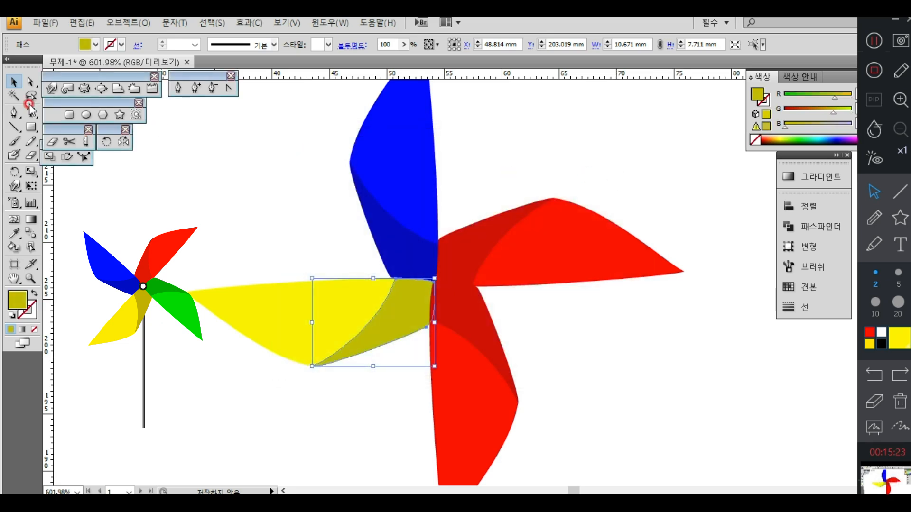
click(123, 142)
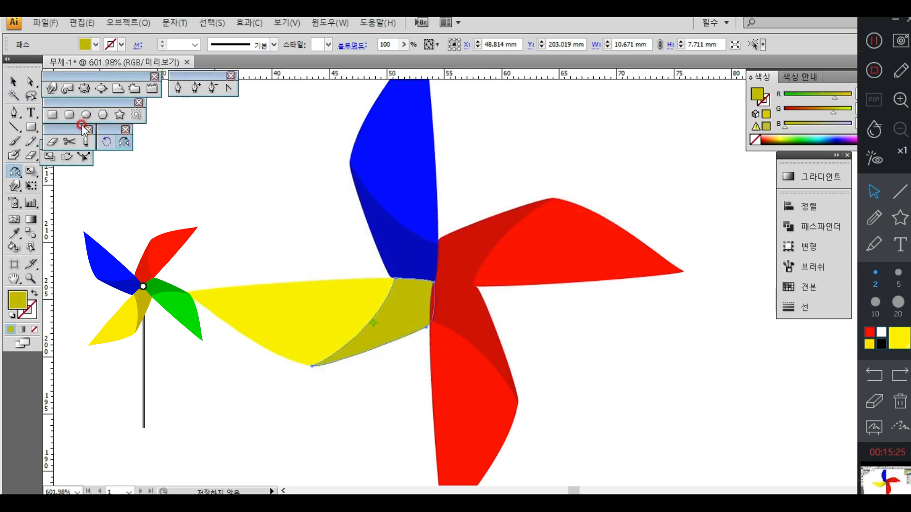
Step: Fill the lower blade's outer part with bright green, 00FF0C
click(13, 82)
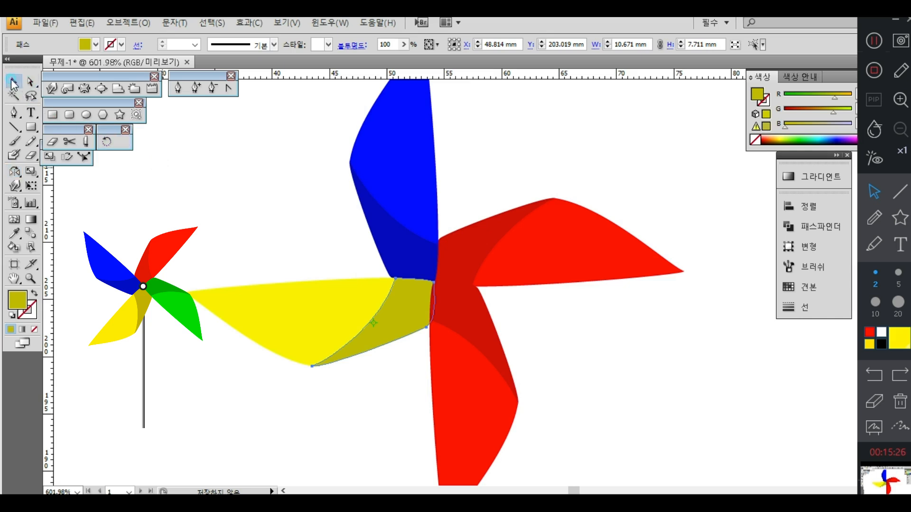
click(441, 393)
double_click(19, 301)
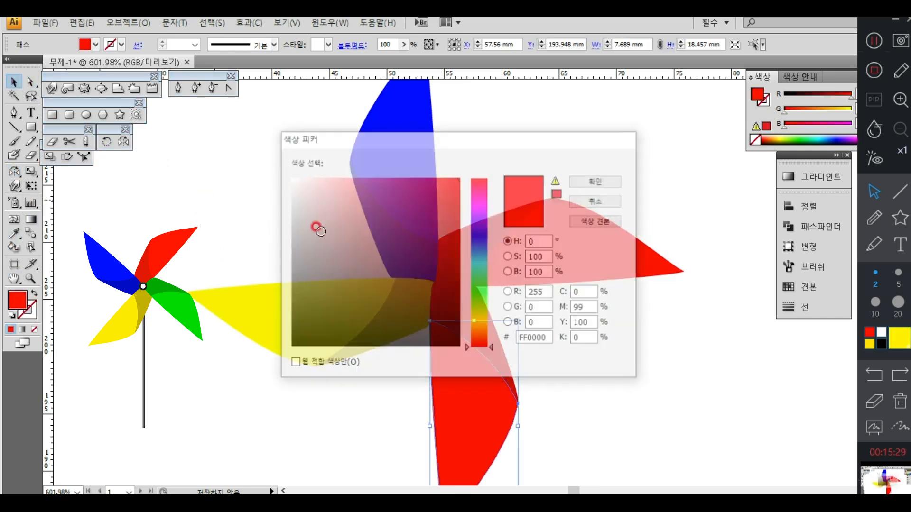
click(479, 290)
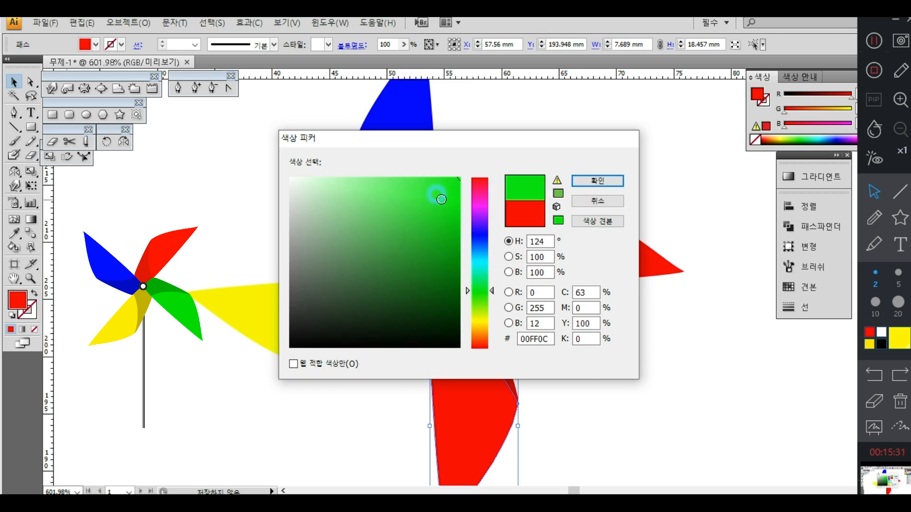
click(580, 182)
Step: Fill both parts of the lower blade with the same bright green, and select its inner part
drag(548, 347, 474, 394)
double_click(25, 305)
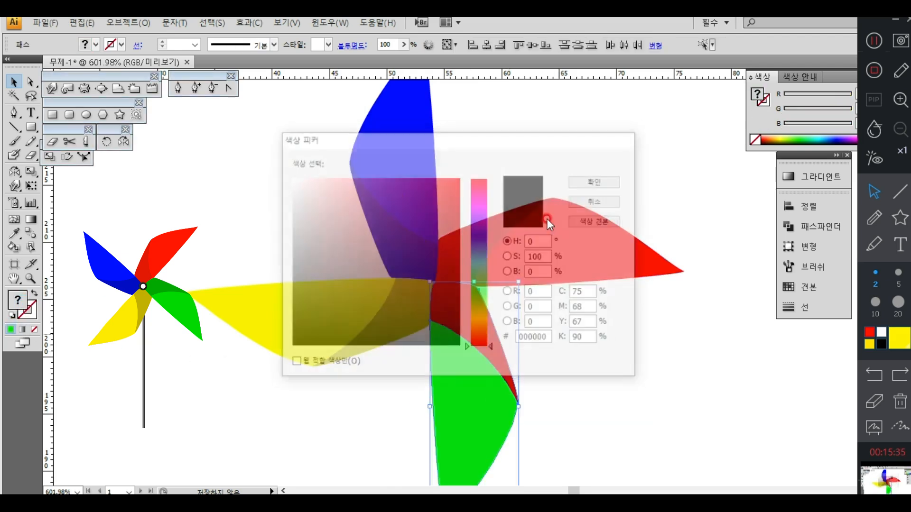
click(476, 283)
click(458, 180)
click(597, 180)
click(462, 329)
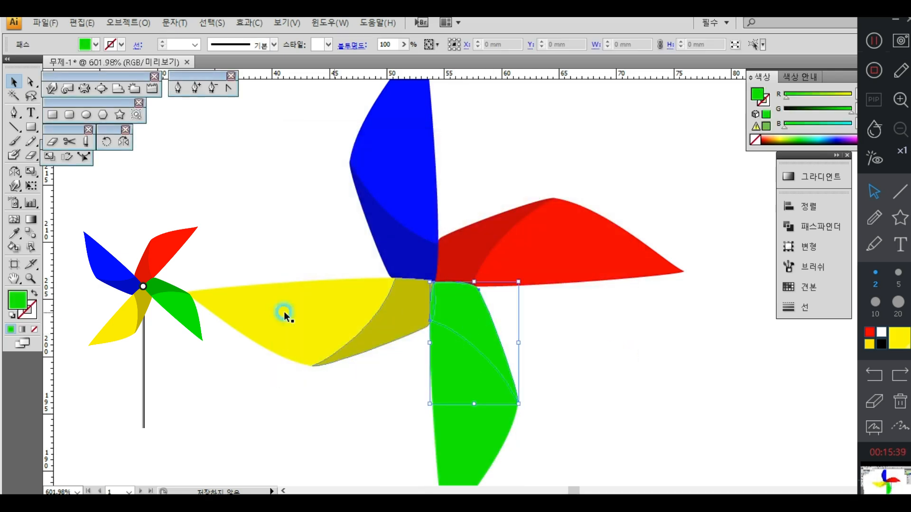
Step: Darken the lower blade's inner part to green 0FC405
double_click(9, 302)
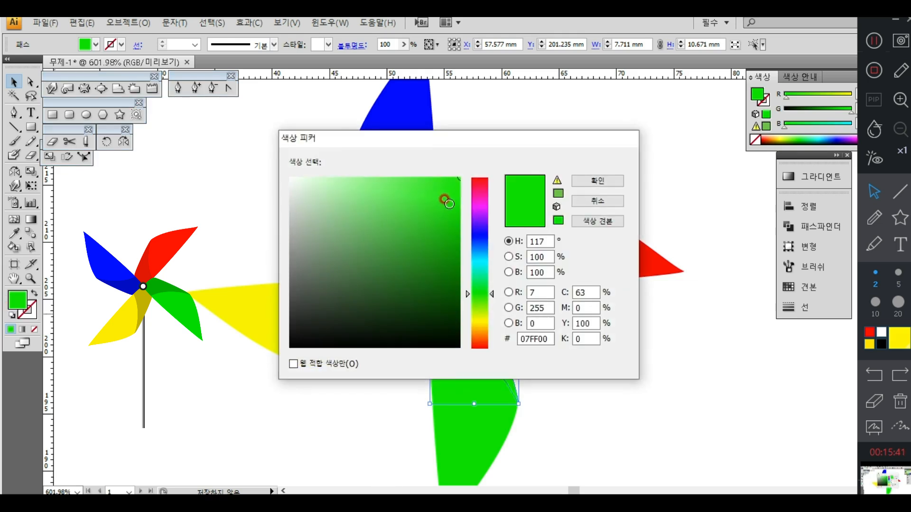
click(457, 217)
click(601, 185)
click(715, 340)
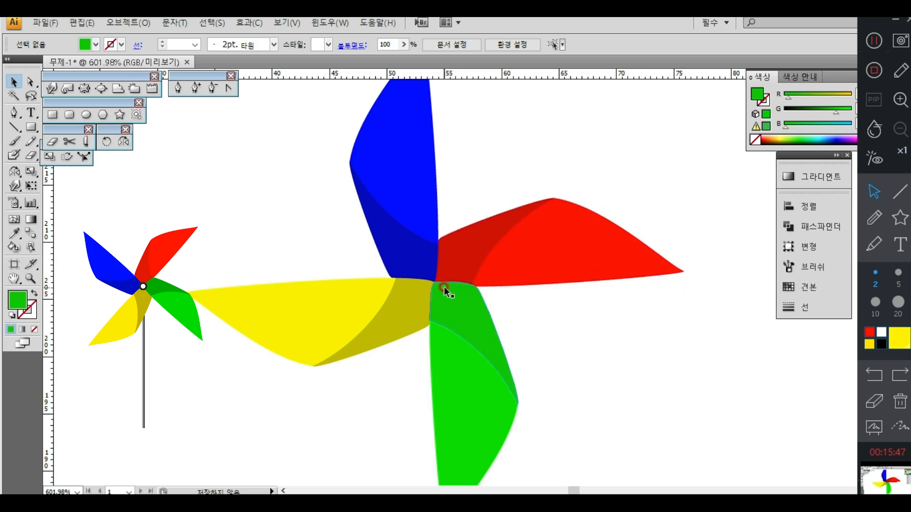
Step: Group the two parts of the red blade, and group the two parts of the blue blade
click(552, 215)
click(124, 23)
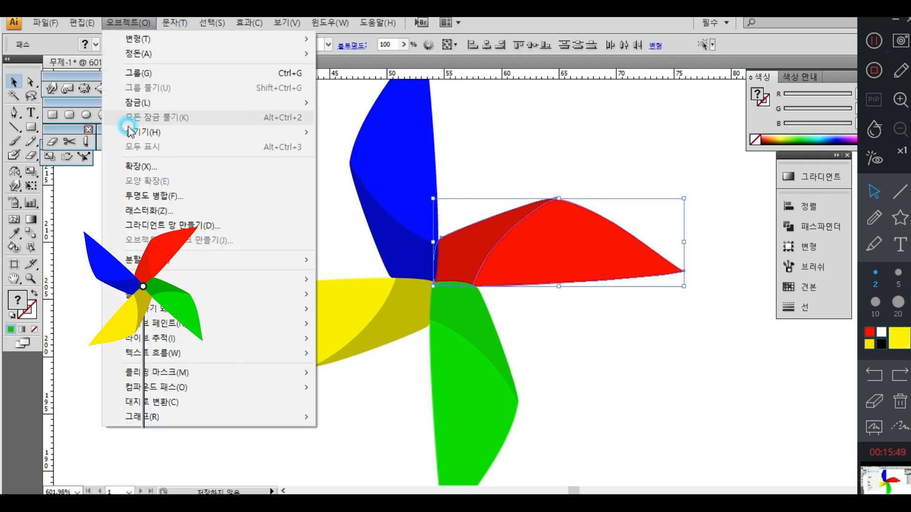
click(137, 72)
drag(451, 138, 332, 190)
click(128, 23)
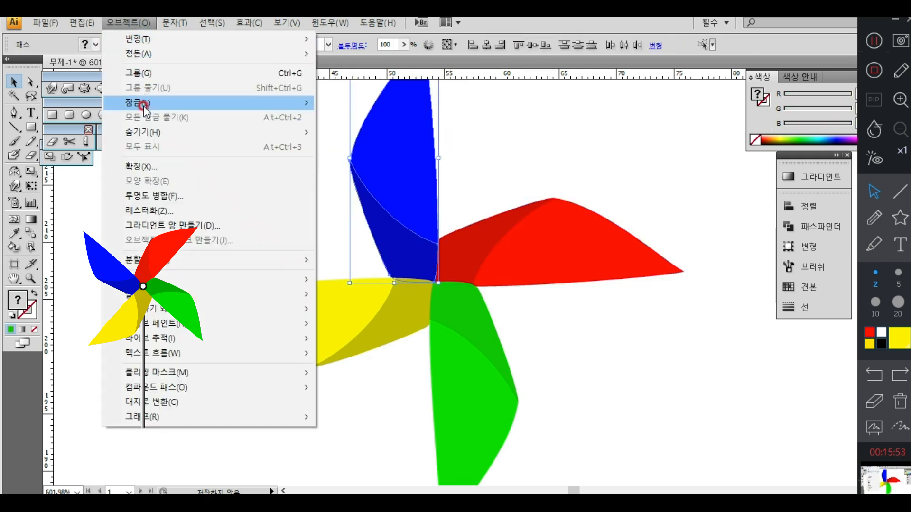
click(148, 73)
Step: Group the two parts of the yellow blade, and group the two parts of the green blade
drag(353, 360, 278, 298)
click(128, 22)
click(142, 73)
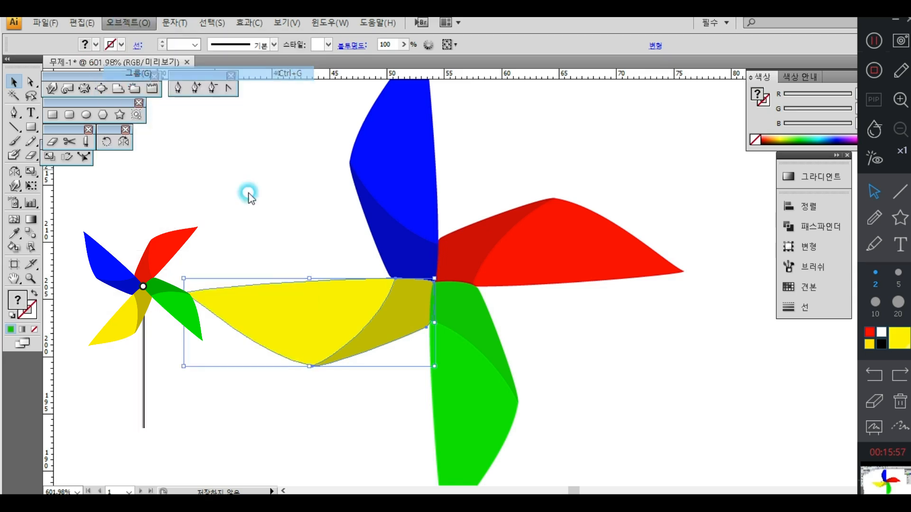
drag(611, 371, 512, 401)
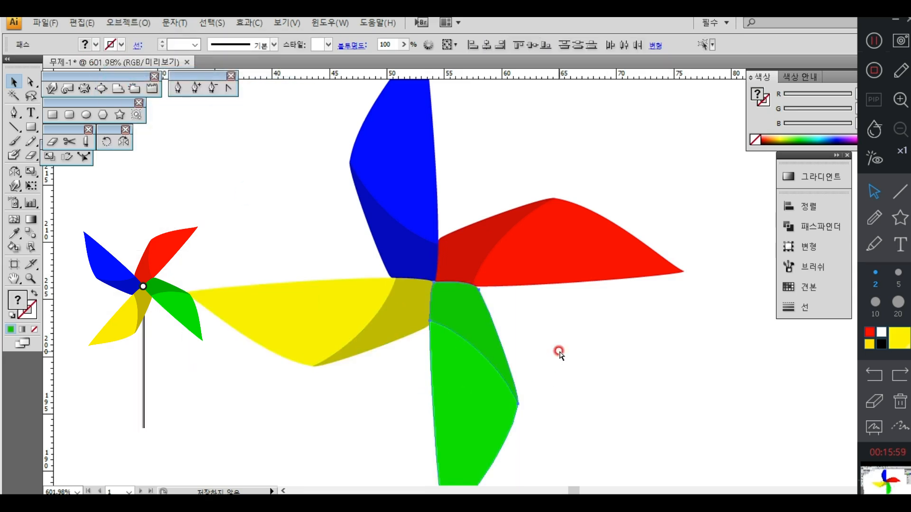
click(564, 340)
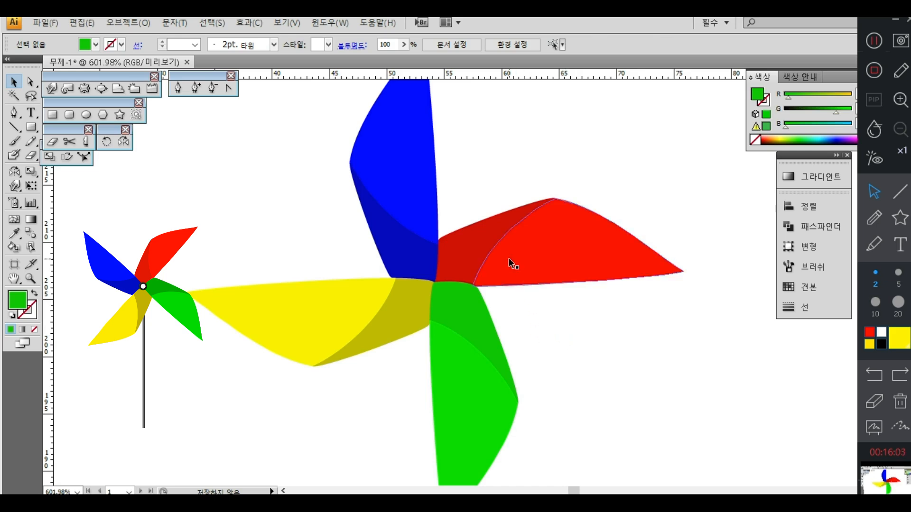
Step: Bring the blue, yellow and green blades to the front one after another, in that order
right_click(428, 227)
mouse_move(502, 322)
click(601, 318)
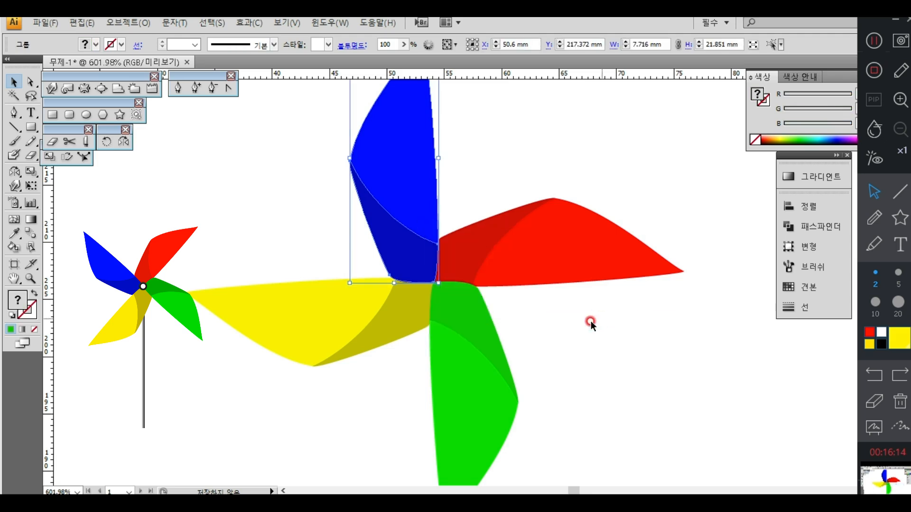
click(399, 320)
right_click(400, 319)
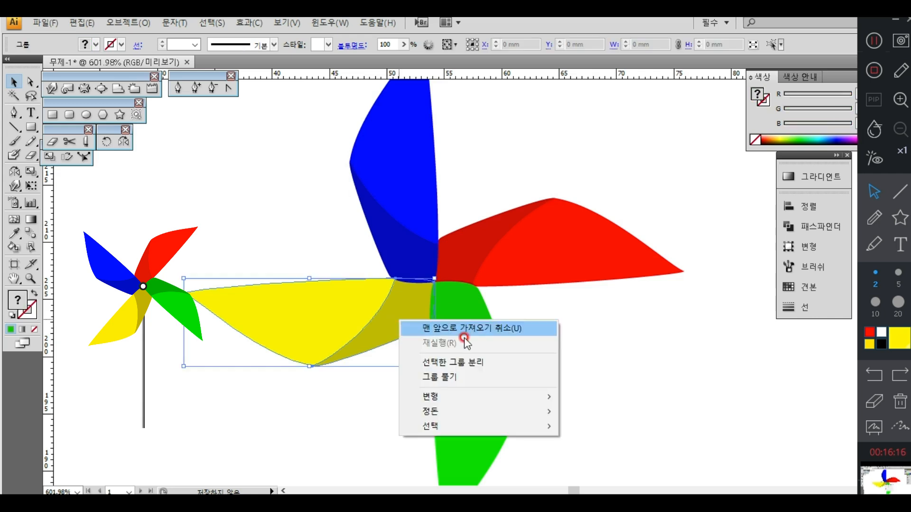
mouse_move(477, 412)
click(610, 409)
click(491, 357)
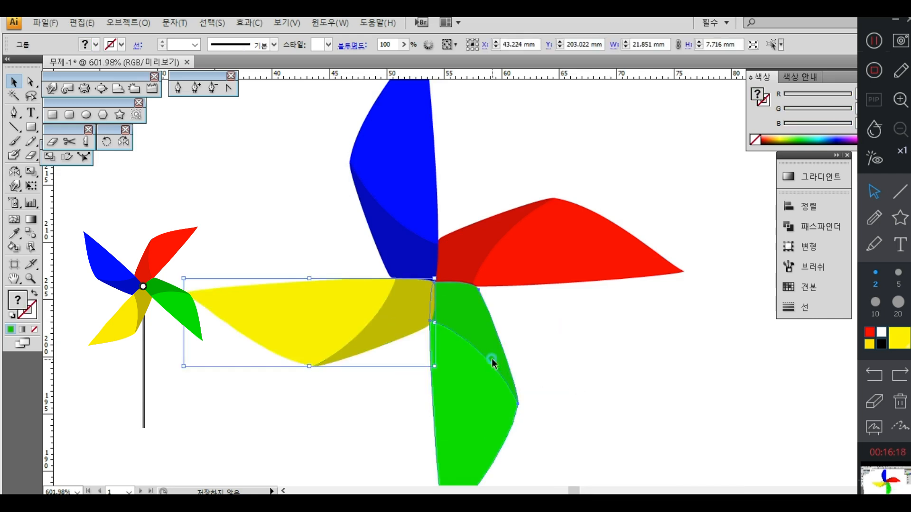
right_click(492, 360)
mouse_move(576, 449)
click(687, 449)
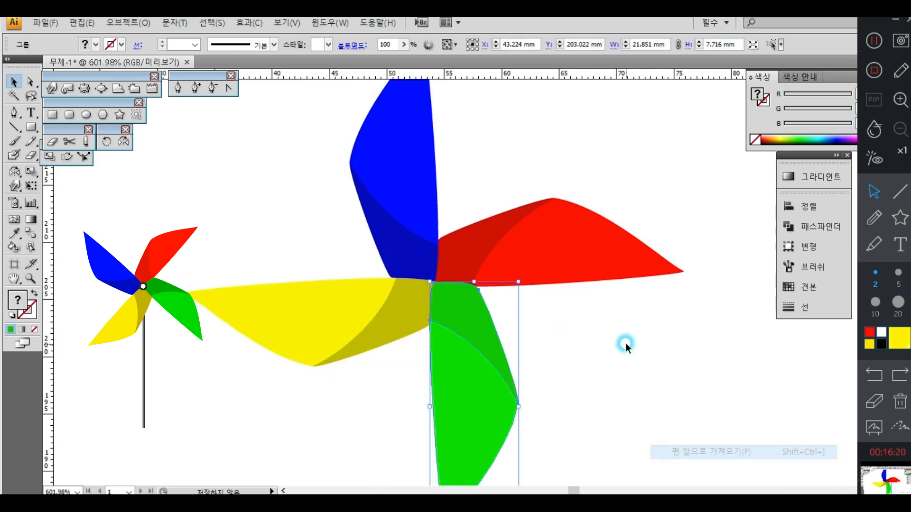
click(625, 343)
Step: Draw a circle about 2.2 mm across on the pinwheel's centre and fill it with dark green
click(86, 114)
drag(433, 282, 446, 296)
click(12, 304)
click(14, 306)
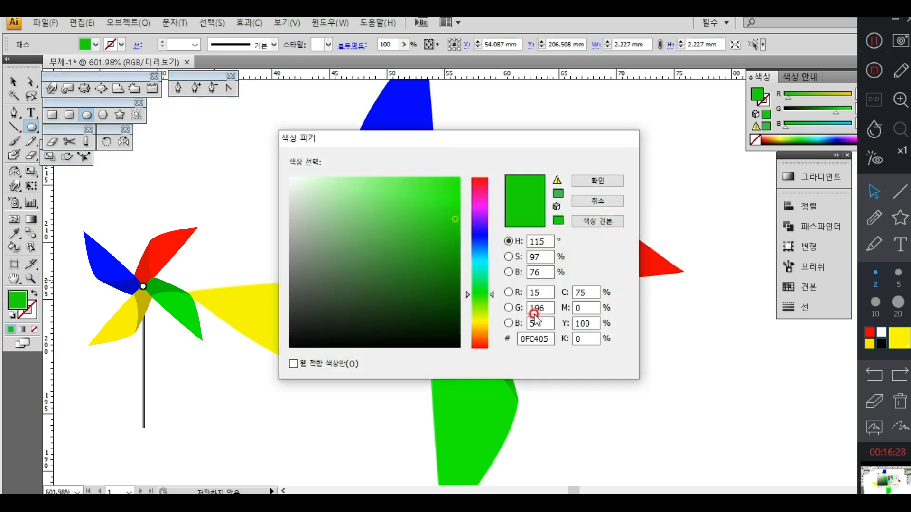
click(431, 281)
click(593, 180)
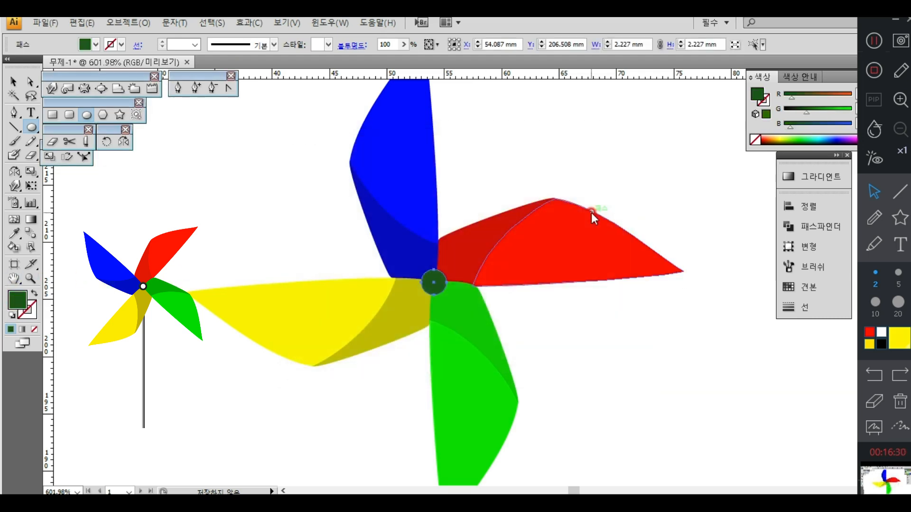
Step: Add a concentric inner circle about 1.6 mm across with the default white fill and 1 pt black stroke
click(14, 316)
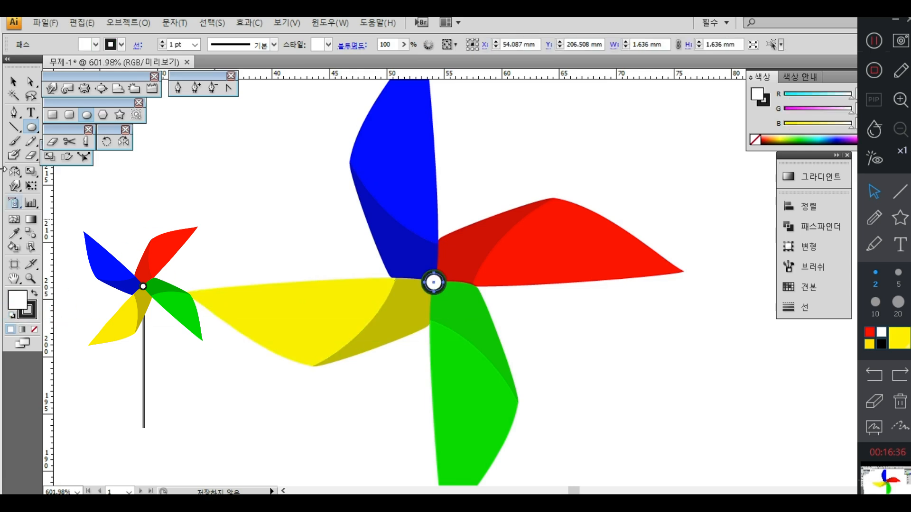
click(8, 82)
click(658, 314)
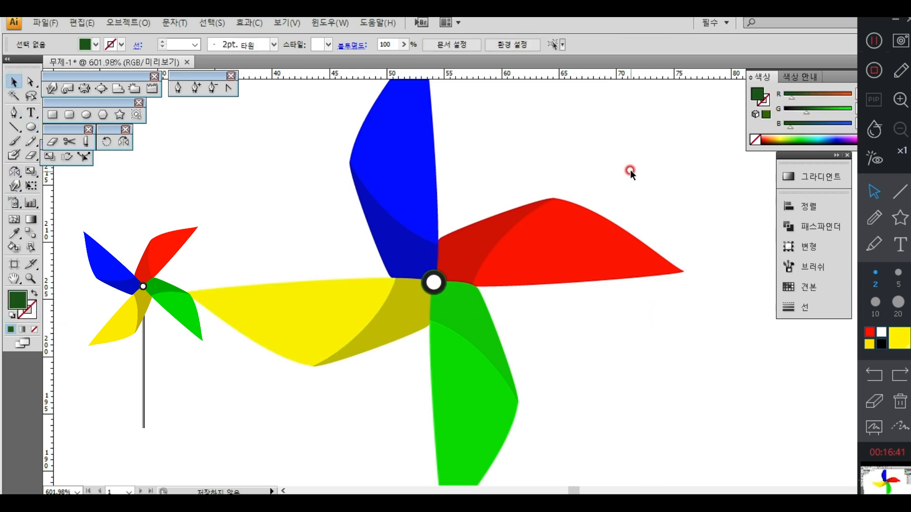
Step: Shrink the whole pinwheel, move it up towards the reference, and rotate it about 45 degrees counterclockwise
drag(630, 170, 305, 346)
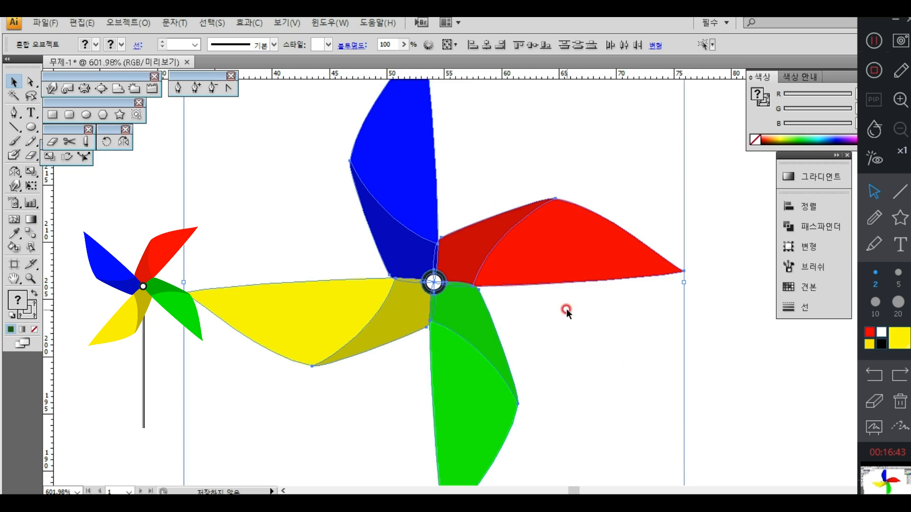
key(ctrl+minus)
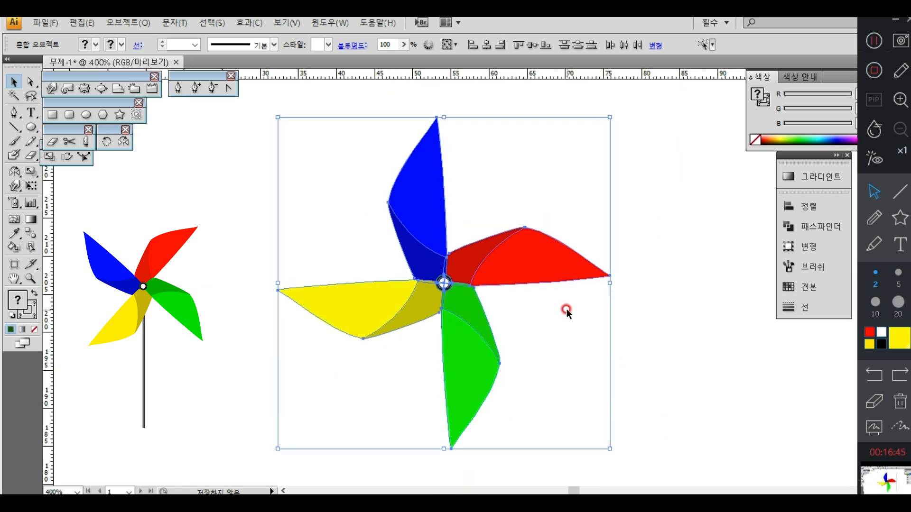
drag(610, 117, 577, 186)
drag(440, 287, 386, 201)
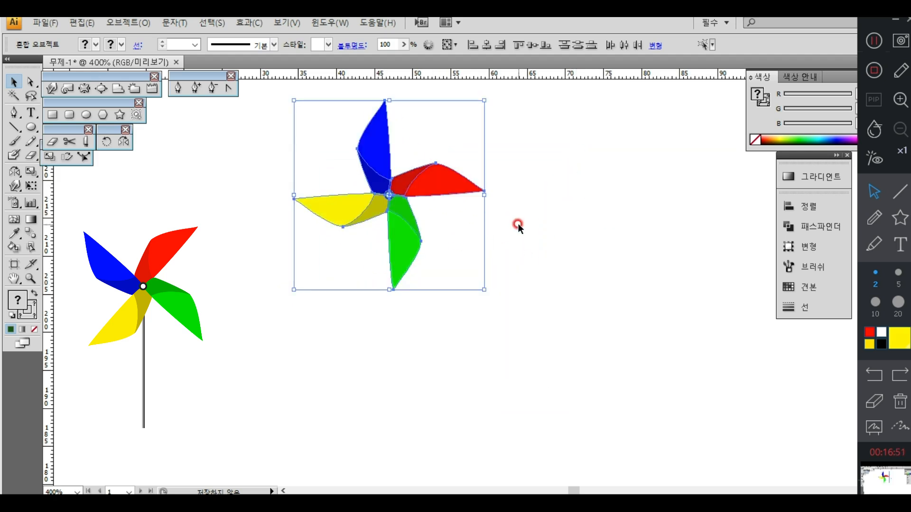
drag(487, 294, 574, 254)
click(573, 254)
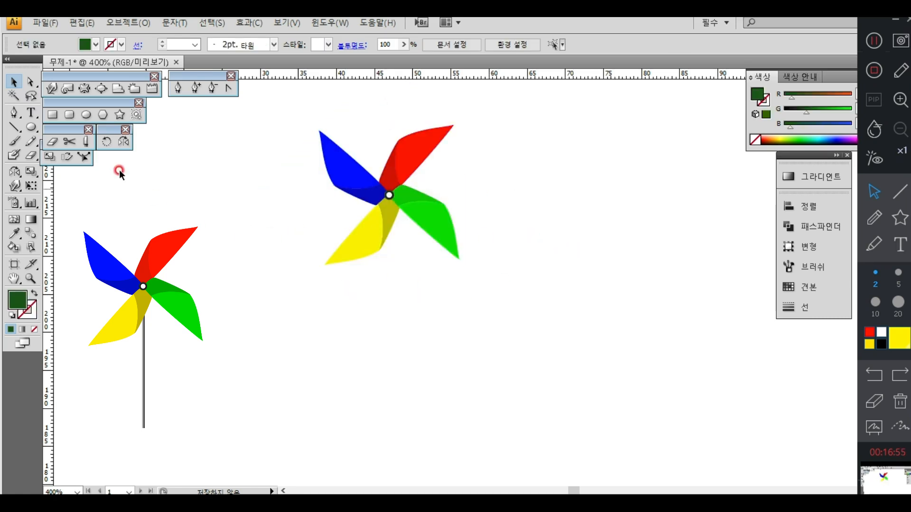
Step: Draw a thin stick about 0.5 by 21.9 mm down from the hub and fill it with a white-to-black gradient
click(53, 115)
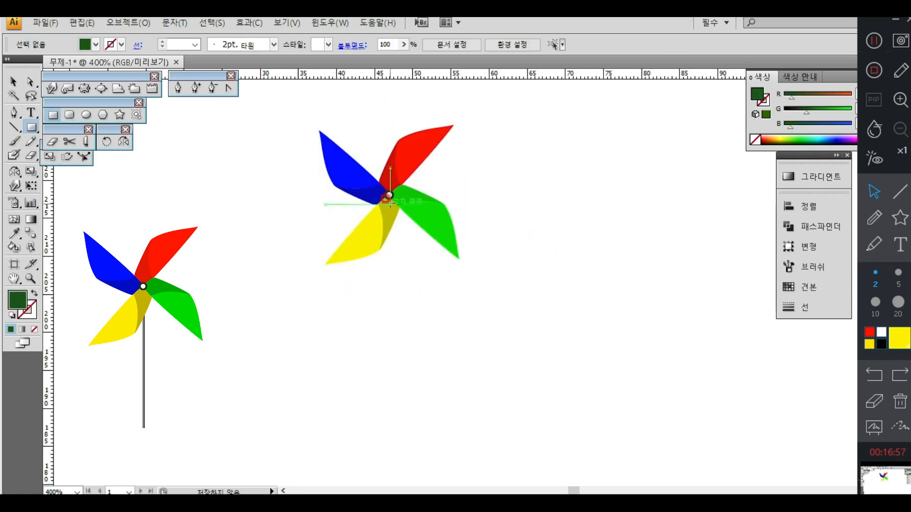
drag(389, 195, 389, 356)
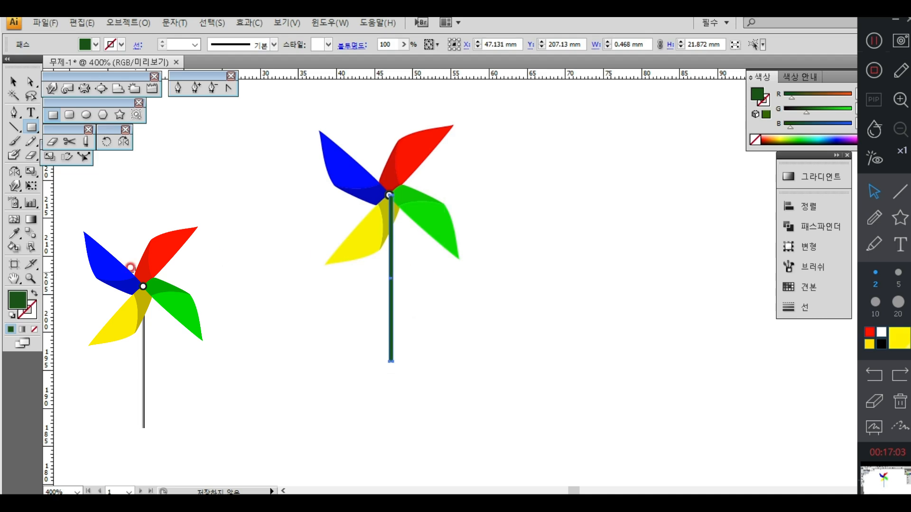
click(31, 219)
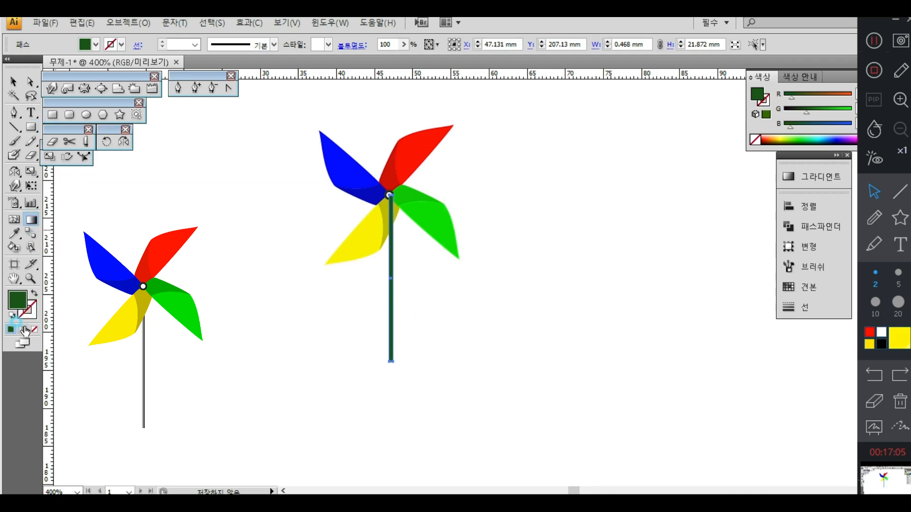
click(24, 329)
click(13, 81)
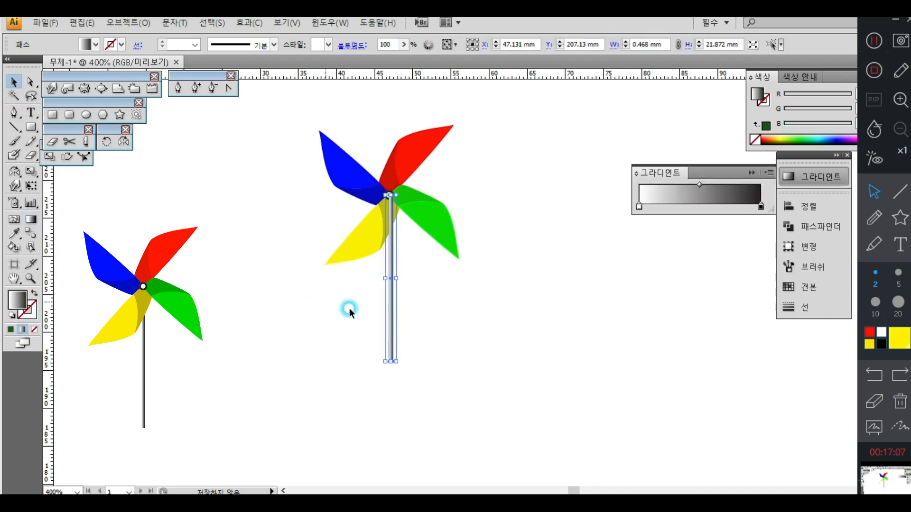
Step: Send the gradient stick to the back, behind the blades and hub
click(350, 312)
right_click(391, 282)
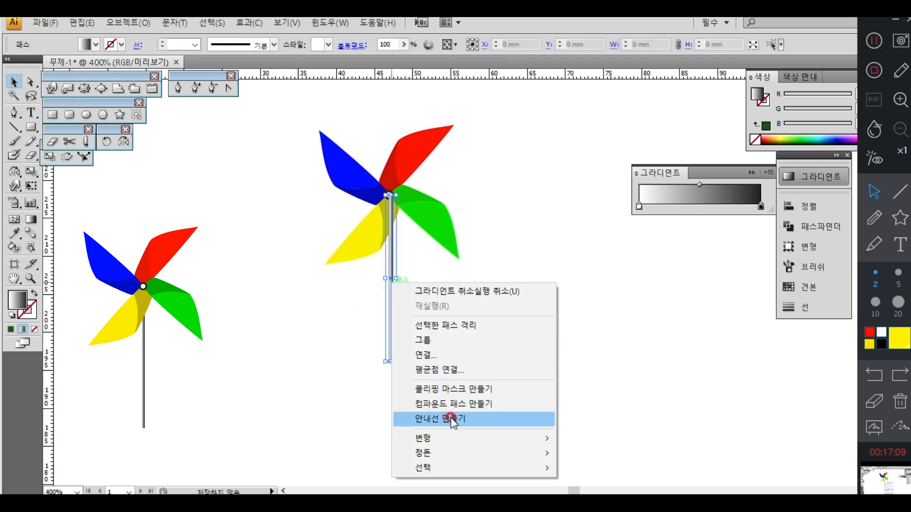
click(606, 493)
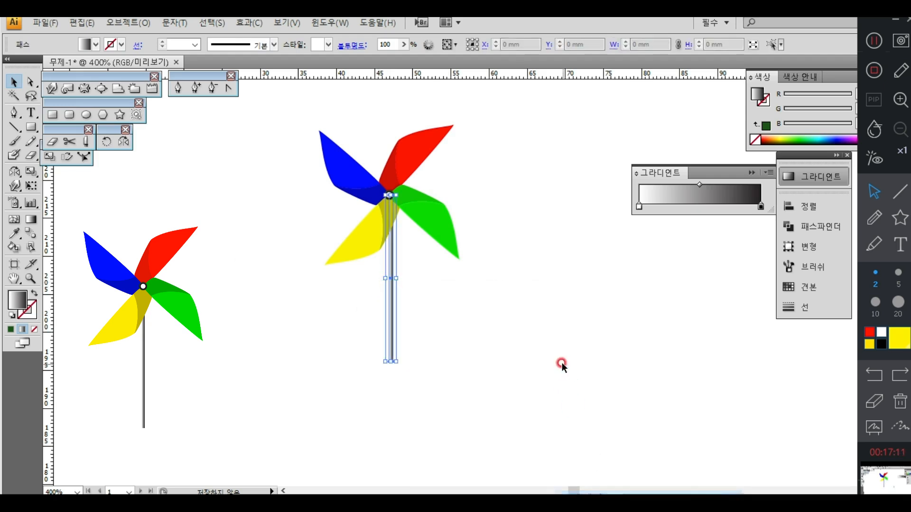
click(562, 363)
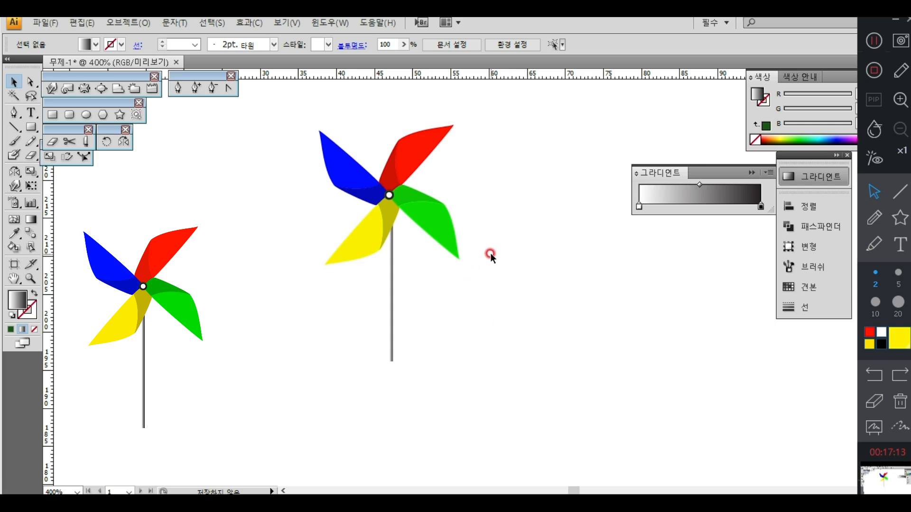
Step: Group all four blades with the centre circles, leaving the stick out of the group
drag(477, 163, 332, 223)
shift+click(392, 291)
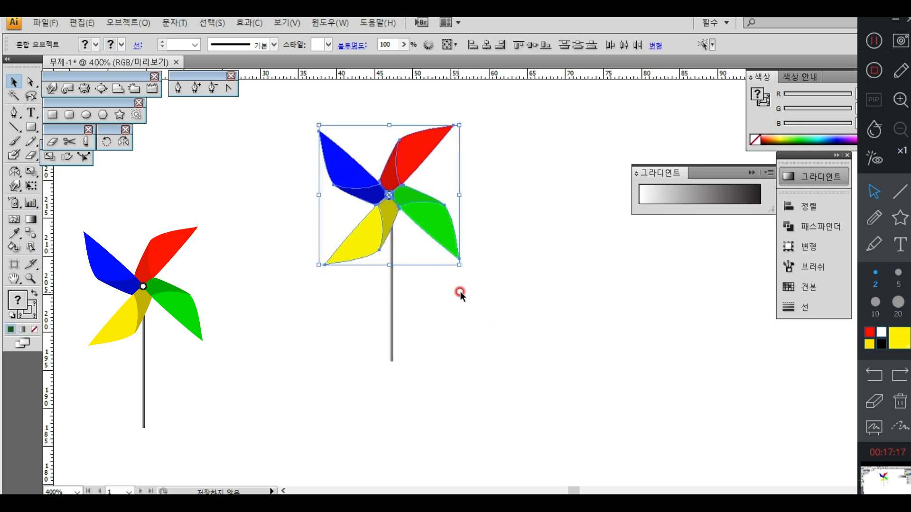
click(128, 23)
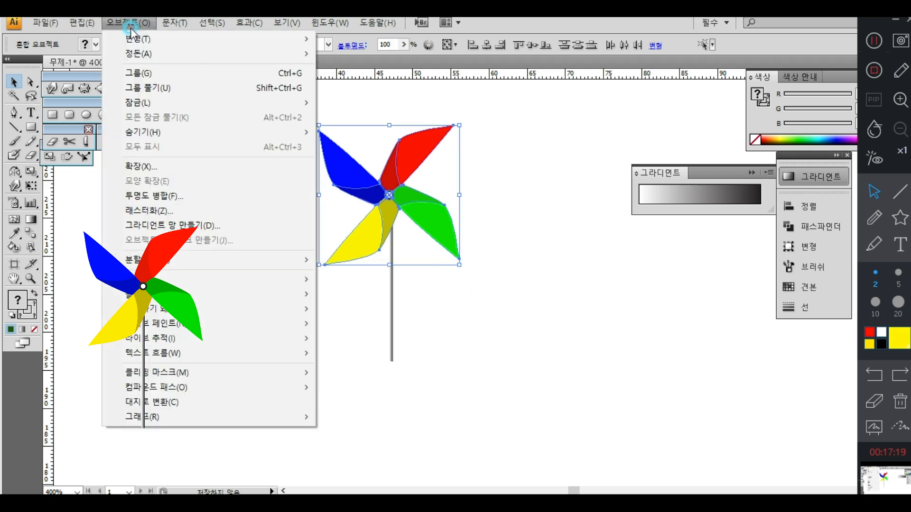
click(138, 73)
click(477, 330)
Step: Align the pinwheel group and the stick on their horizontal centres
click(437, 230)
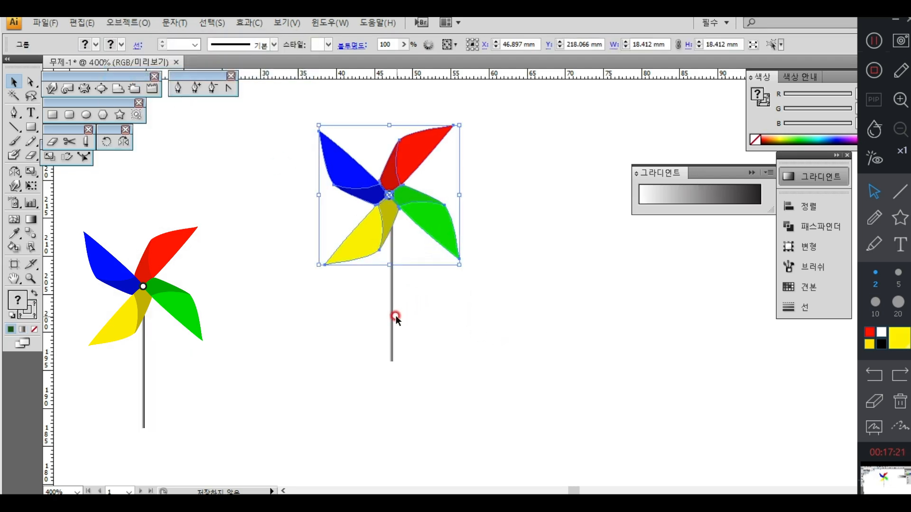
shift+click(393, 316)
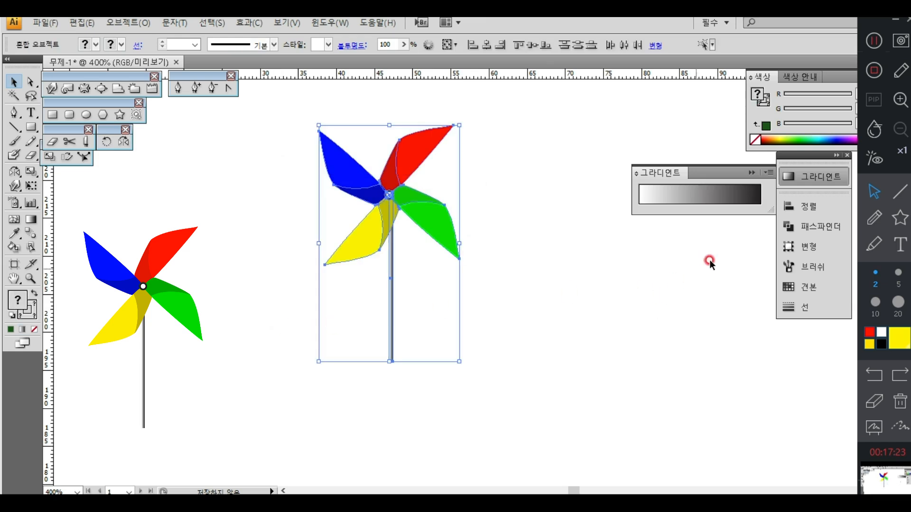
click(800, 209)
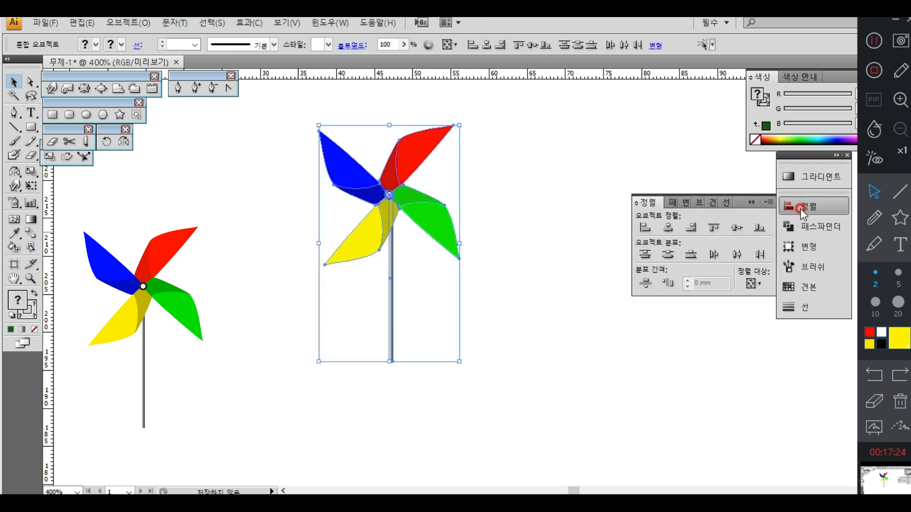
click(667, 229)
click(545, 353)
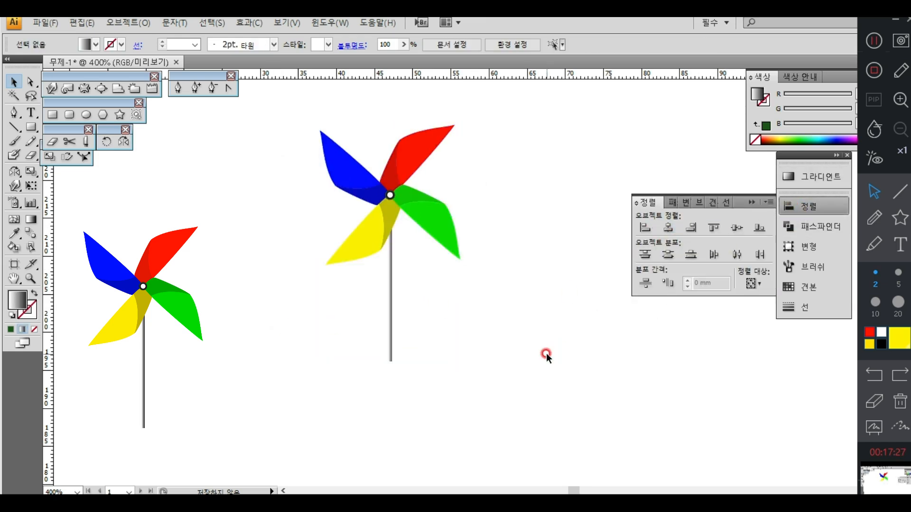
Step: Enlarge and reposition the complete pinwheel with its stick, and remove the small reference pinwheel from view
drag(466, 194, 377, 327)
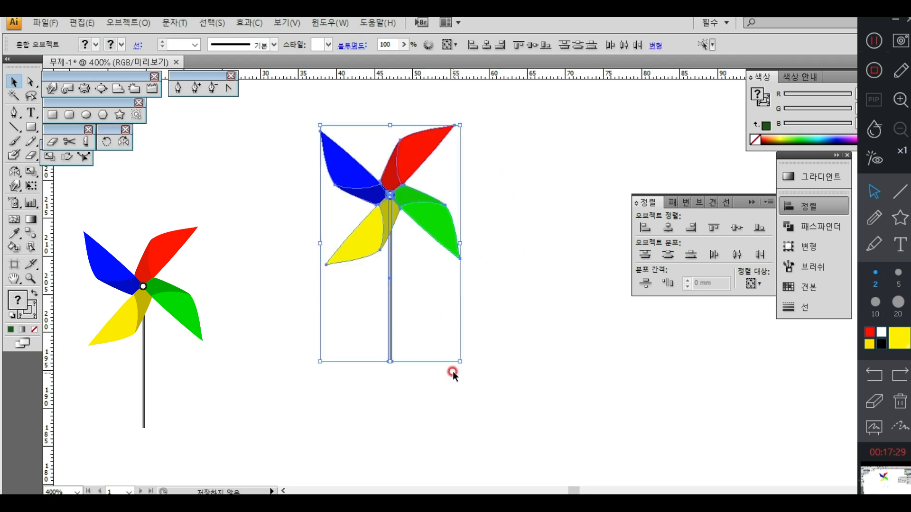
drag(460, 363, 520, 411)
drag(383, 190, 355, 236)
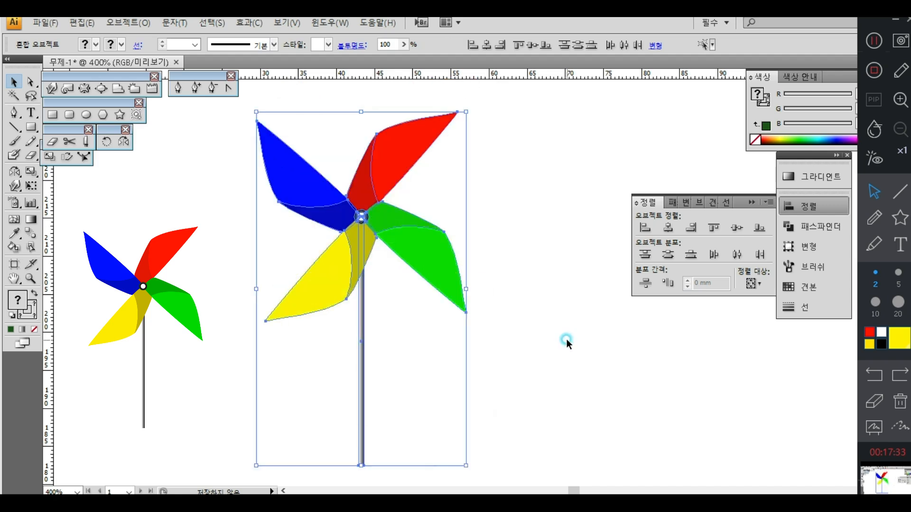
click(566, 339)
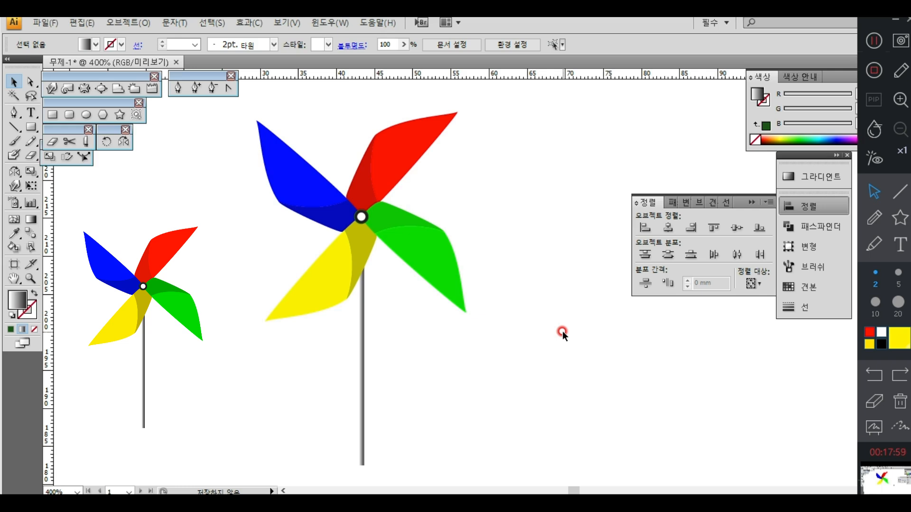
key(ctrl+z)
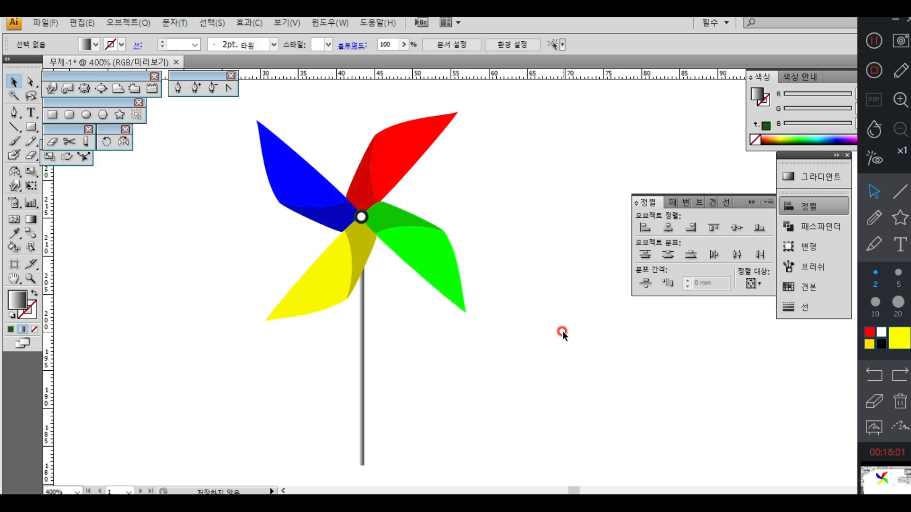